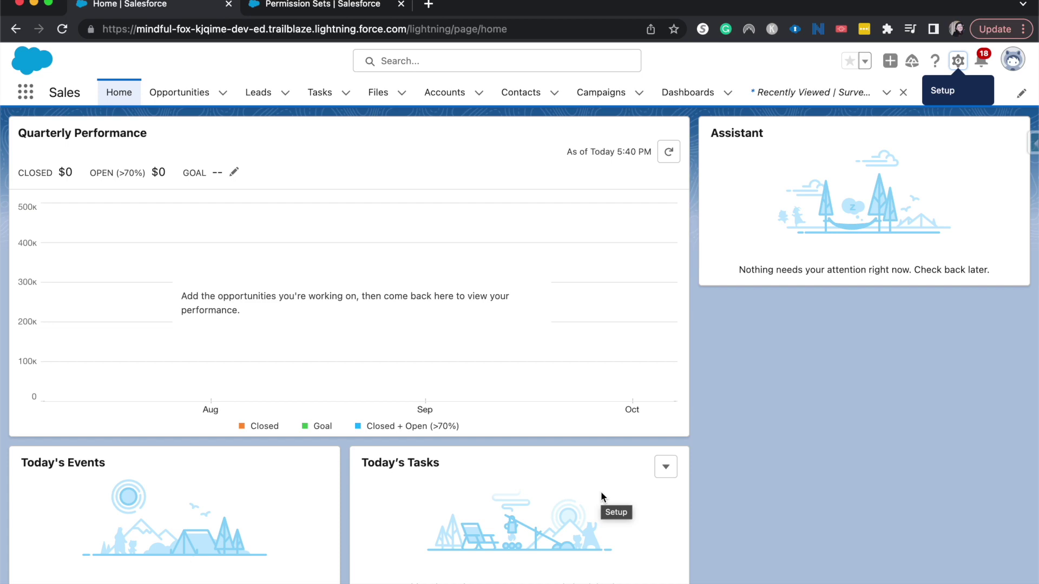
- Switch to the Permission Sets page to confirm Salesforce Surveys Advanced Features is enabled
{"action": "key", "text": "ctrl+Tab"}
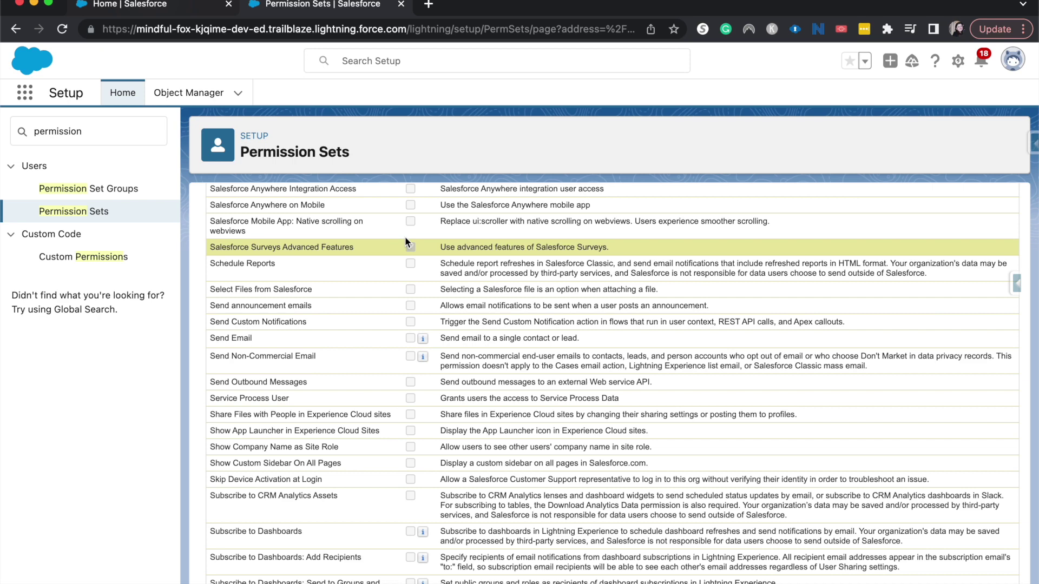
- From Home, find 'sur' in the App Launcher and open the Surveys list
{"action": "key", "text": "super+1"}
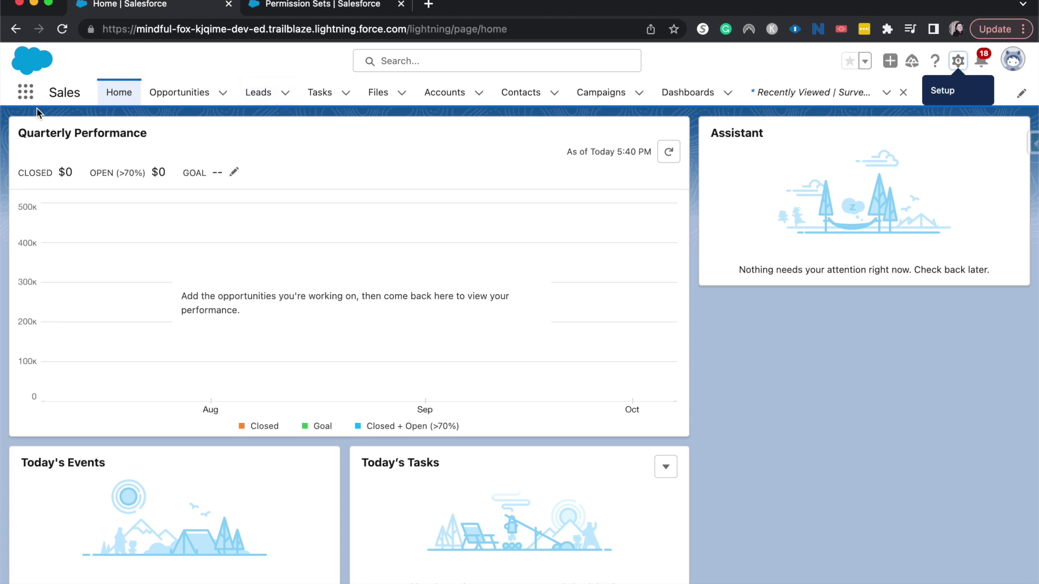
{"action": "left_click", "coordinate": [25, 92]}
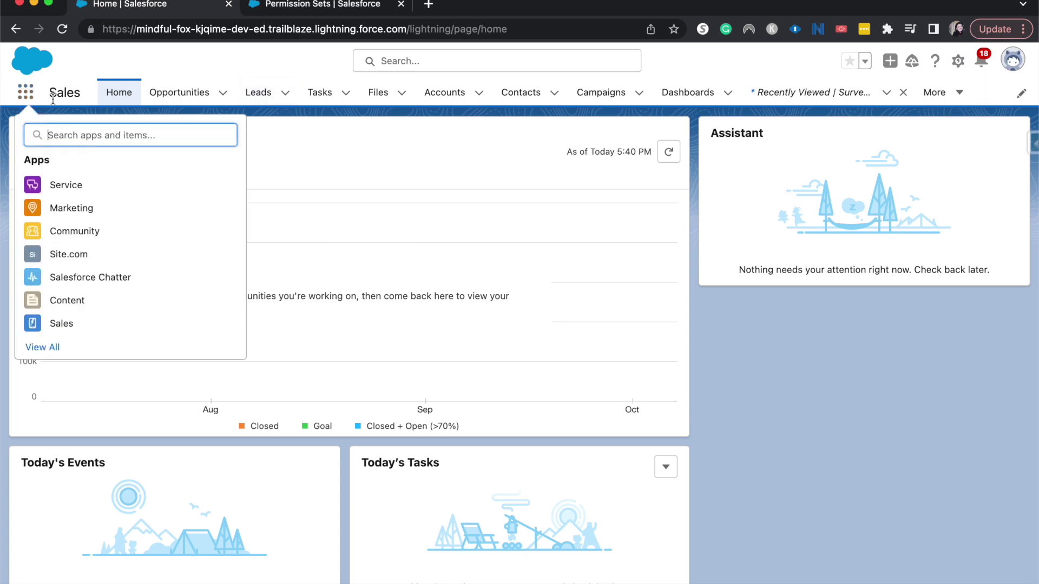
{"action": "type", "text": "suvery"}
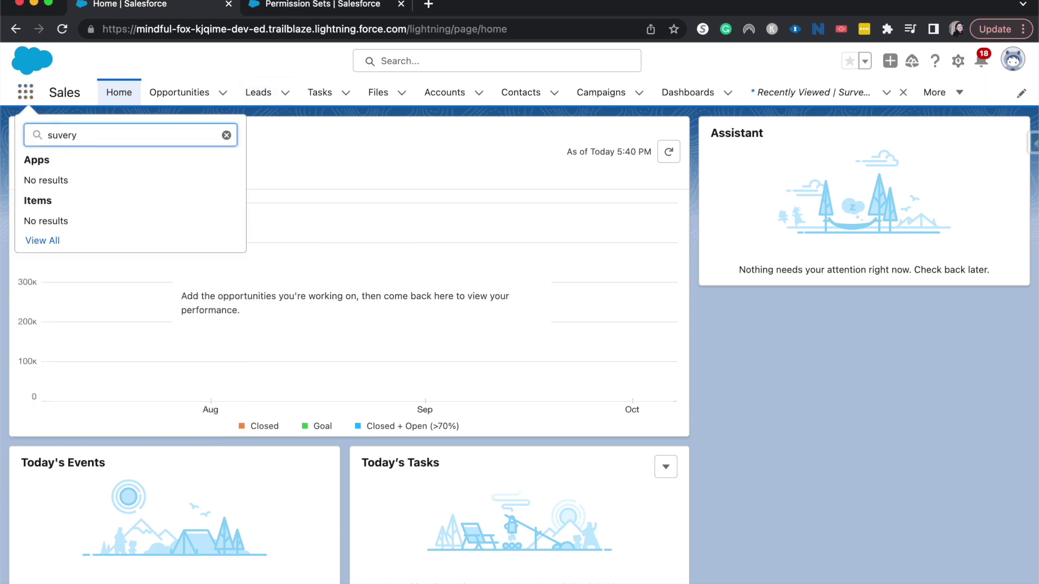
{"action": "key", "text": "ctrl+a"}
{"action": "type", "text": "sur"}
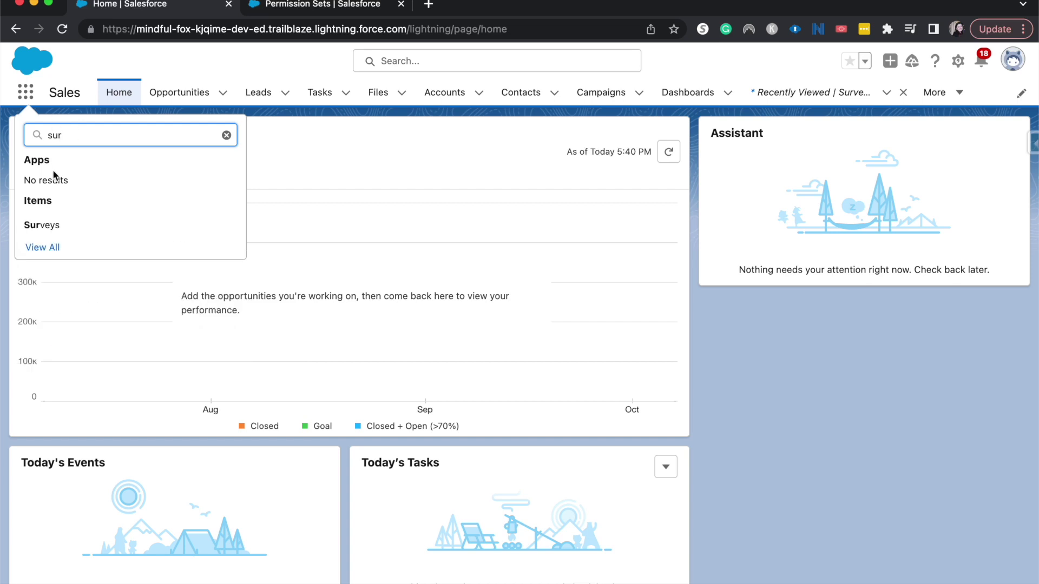
{"action": "left_click", "coordinate": [50, 225]}
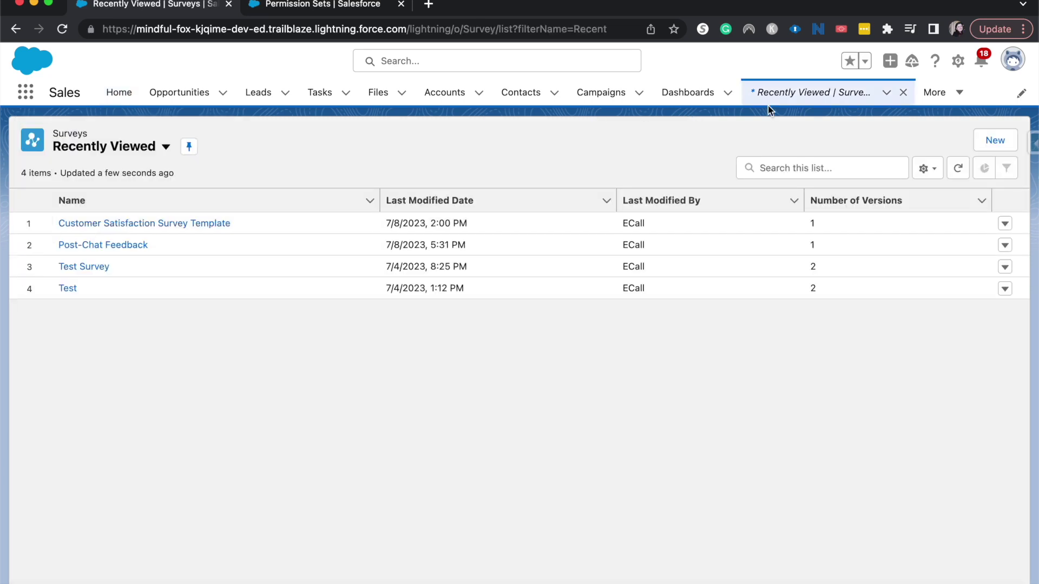
- Start a new survey named 'Test Customer Survey' with Standard Survey as the type
{"action": "left_click", "coordinate": [995, 141]}
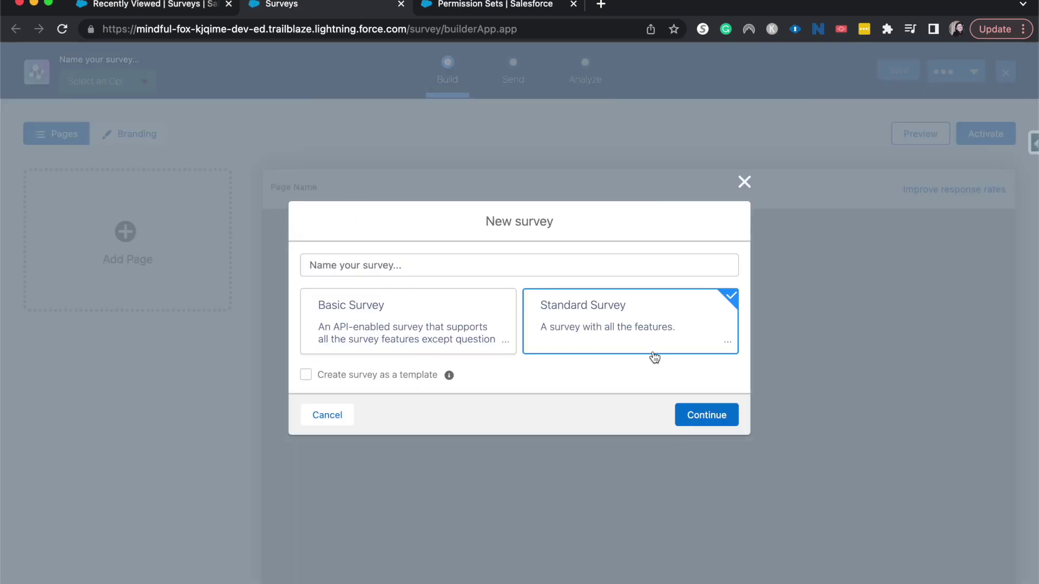
{"action": "left_click", "coordinate": [598, 266]}
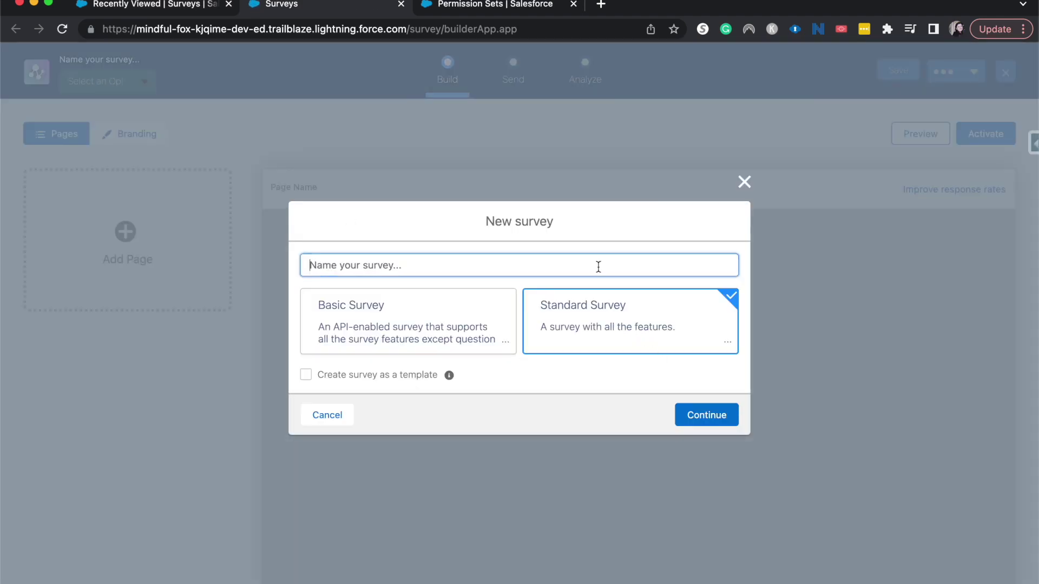
{"action": "type", "text": "T"}
{"action": "key", "text": "BackSpace"}
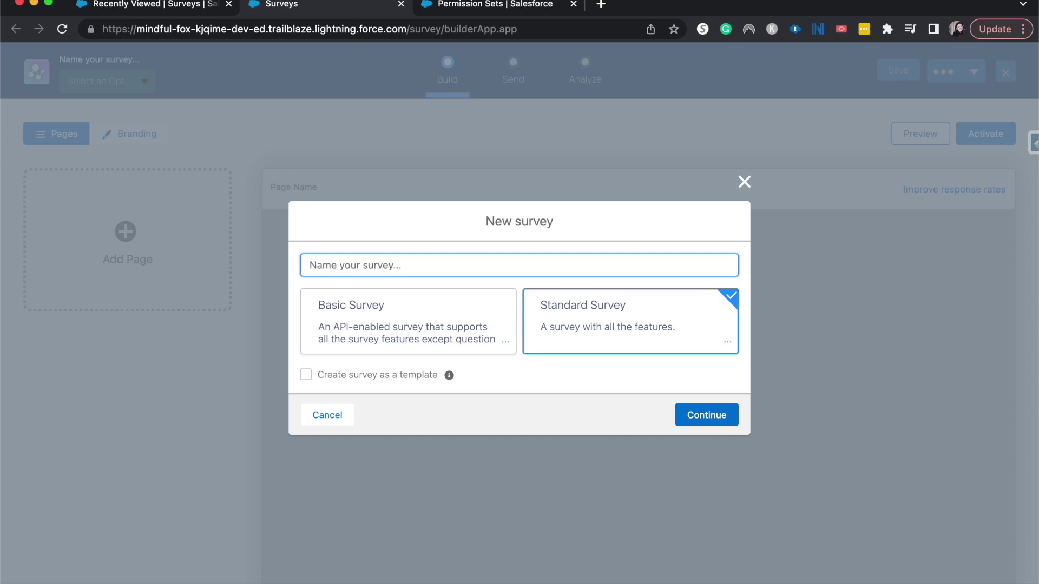
{"action": "type", "text": "Test Customer Survey"}
{"action": "left_click", "coordinate": [599, 352]}
- Create the survey and set Merge Field Variables access to 'User Context - Enforce all user permissions'
{"action": "left_click", "coordinate": [679, 421]}
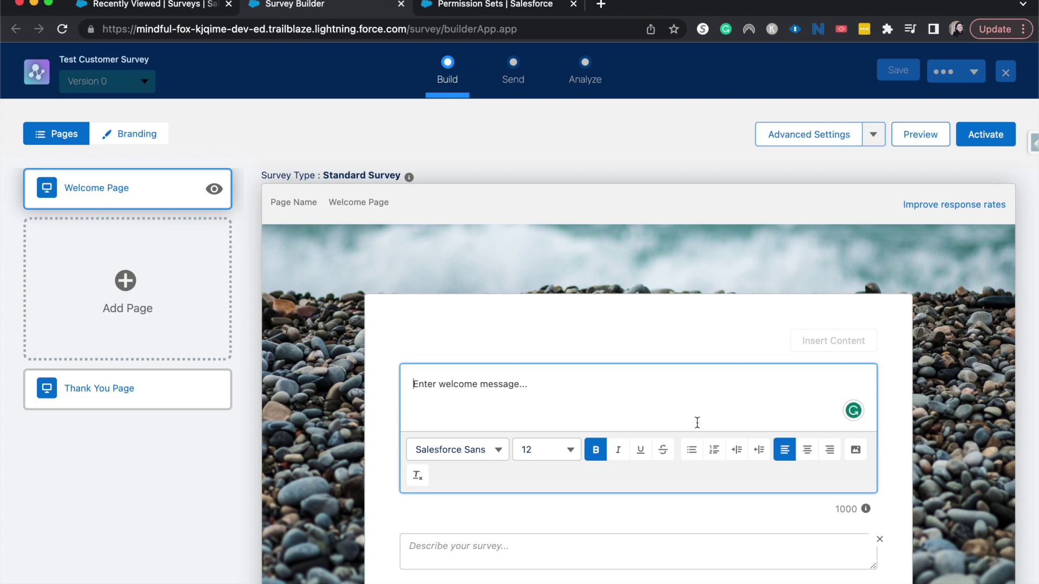
{"action": "left_click", "coordinate": [877, 136]}
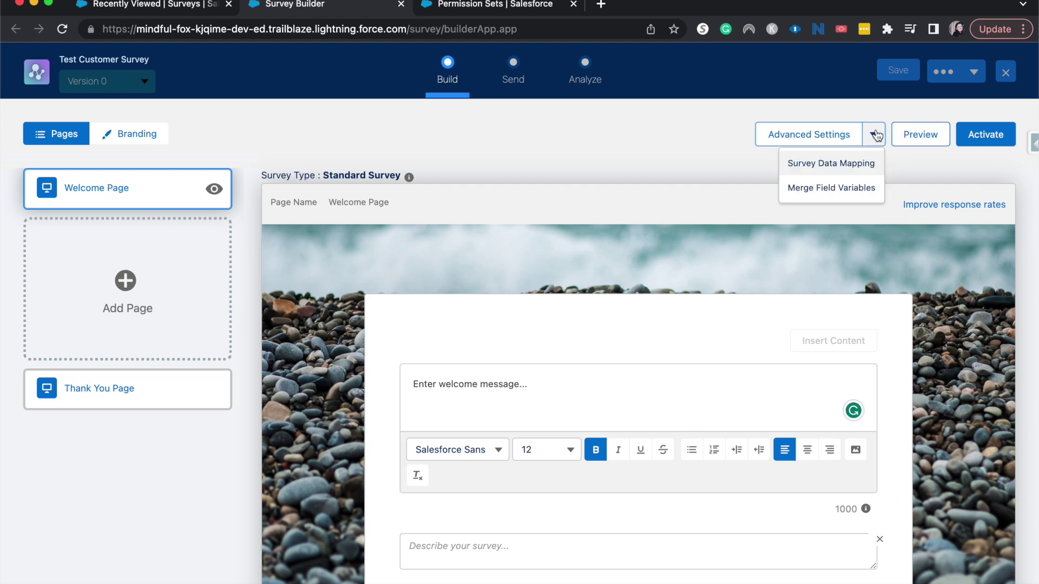
{"action": "left_click", "coordinate": [854, 189]}
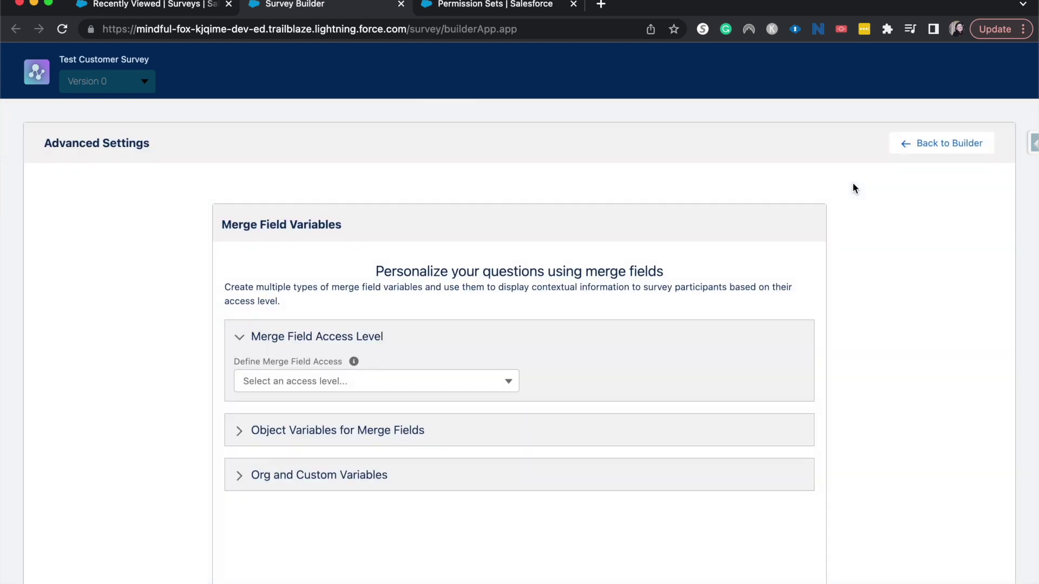
{"action": "left_click", "coordinate": [419, 379]}
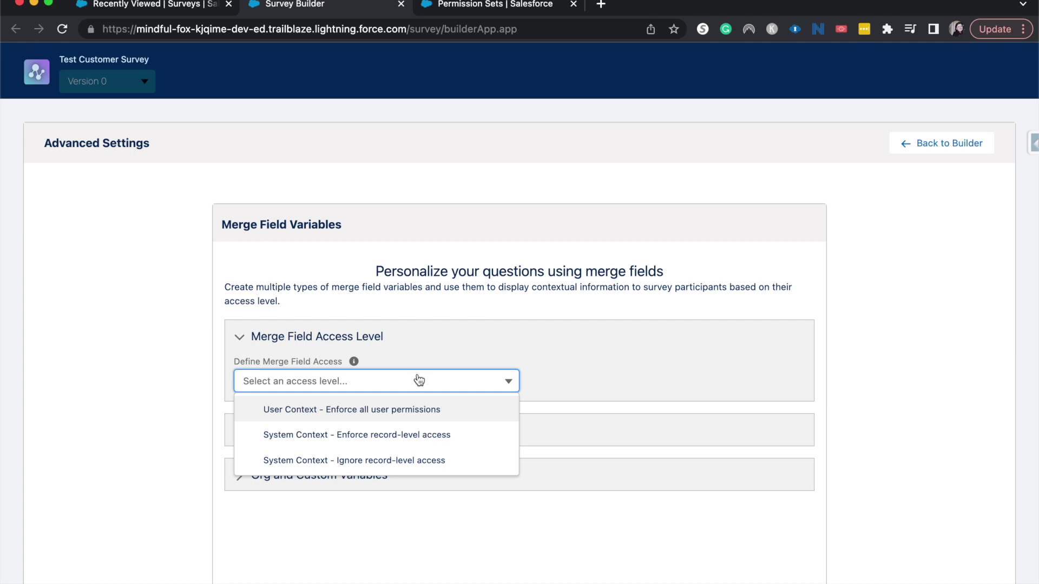
{"action": "left_click", "coordinate": [444, 410]}
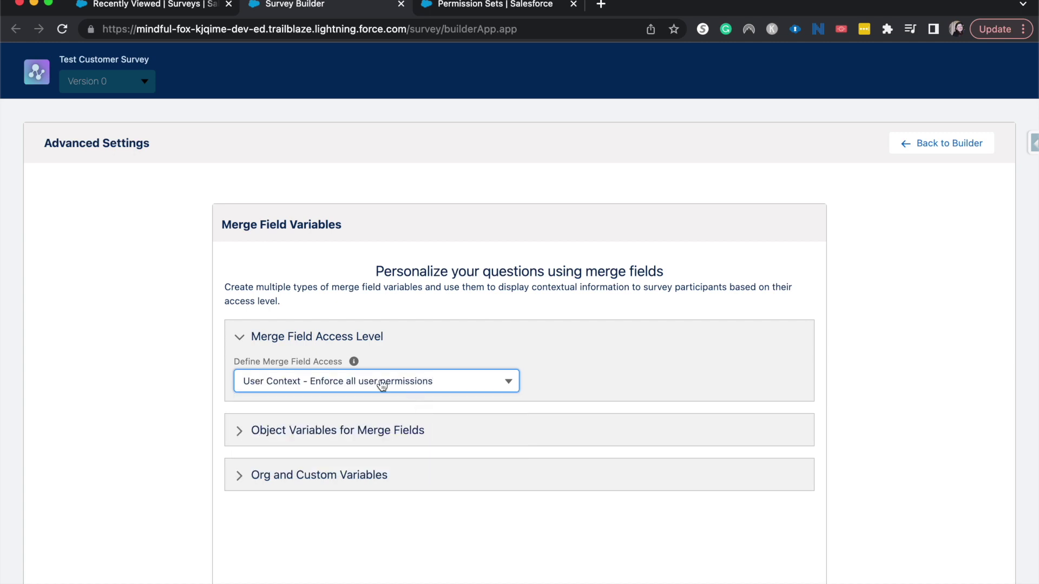
{"action": "left_click", "coordinate": [404, 420]}
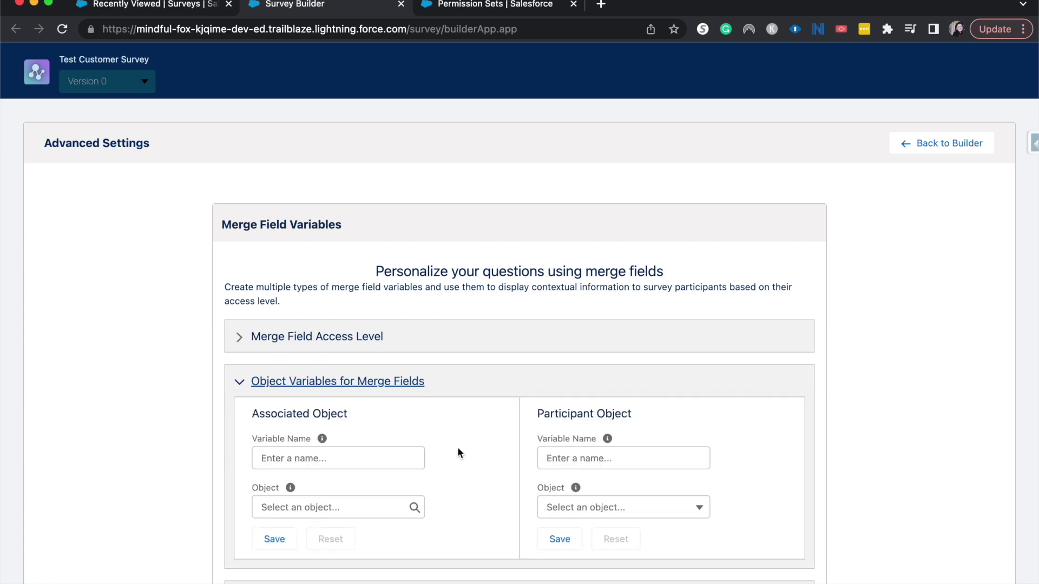
{"action": "scroll", "coordinate": [458, 449], "scroll_direction": "down", "scroll_amount": 5}
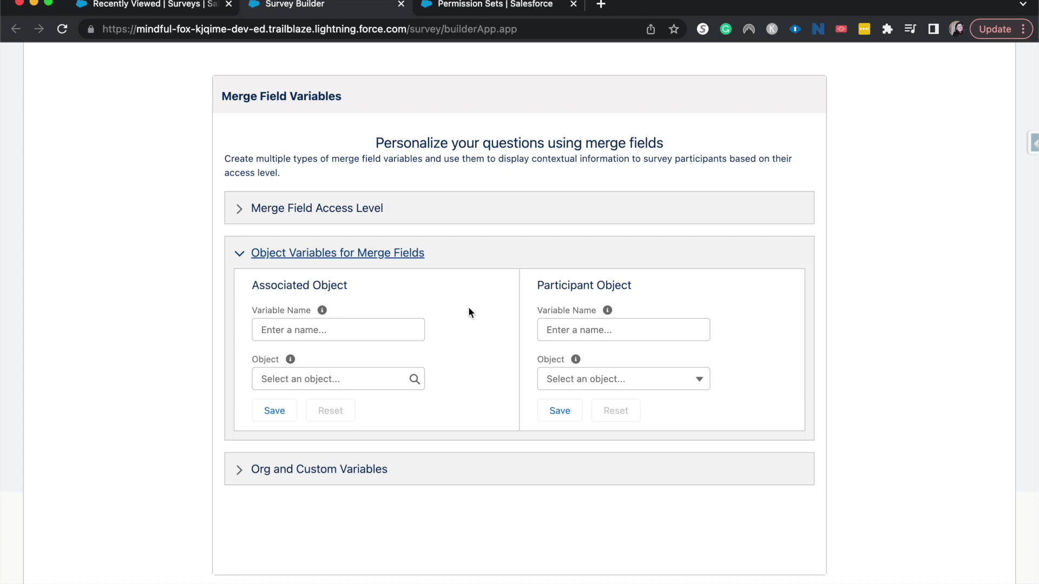
{"action": "left_click", "coordinate": [335, 466]}
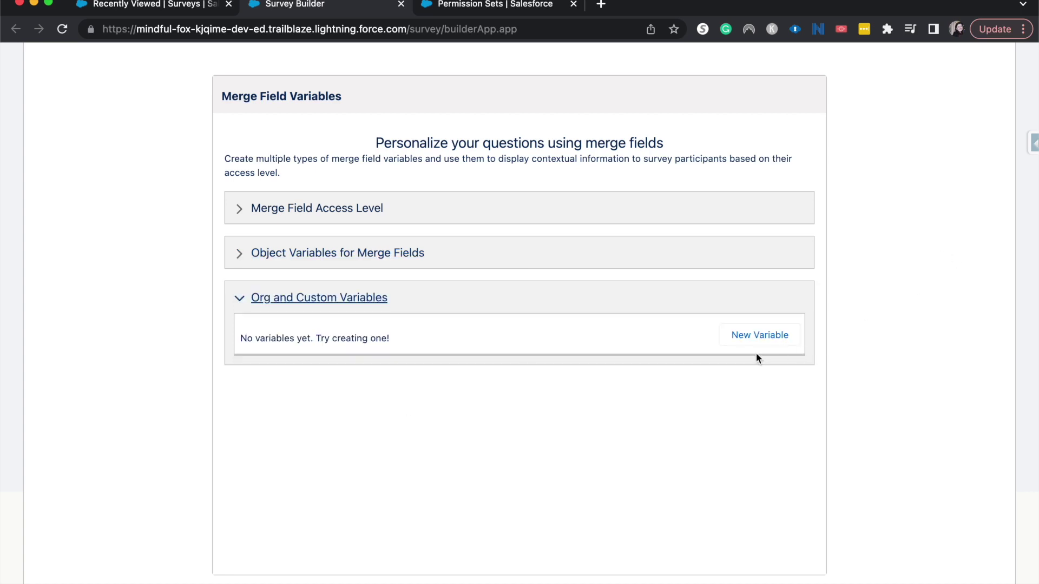
{"action": "left_click", "coordinate": [761, 337]}
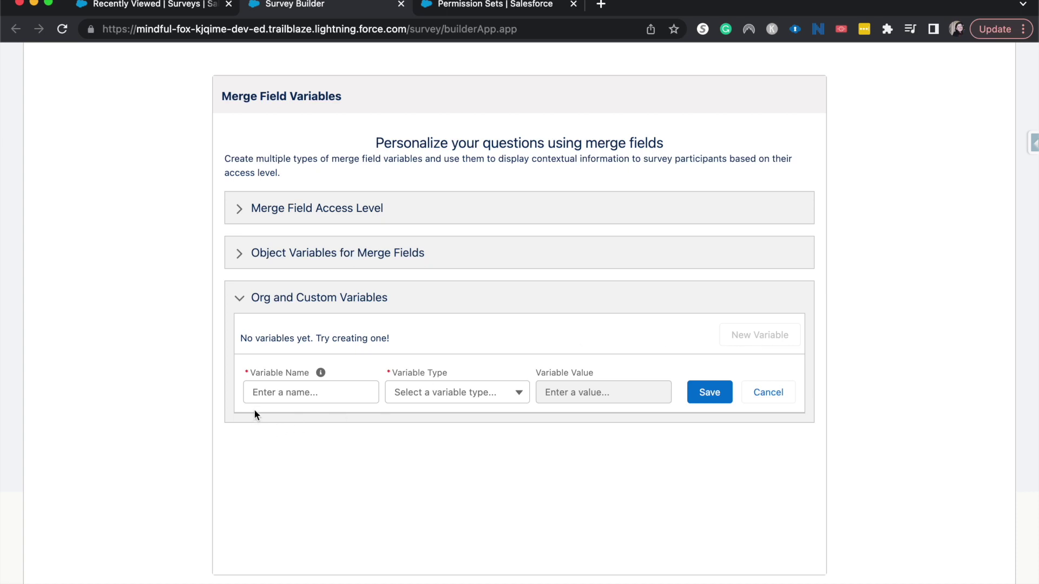
{"action": "left_click", "coordinate": [404, 398]}
{"action": "left_click", "coordinate": [416, 422]}
{"action": "left_click", "coordinate": [424, 400]}
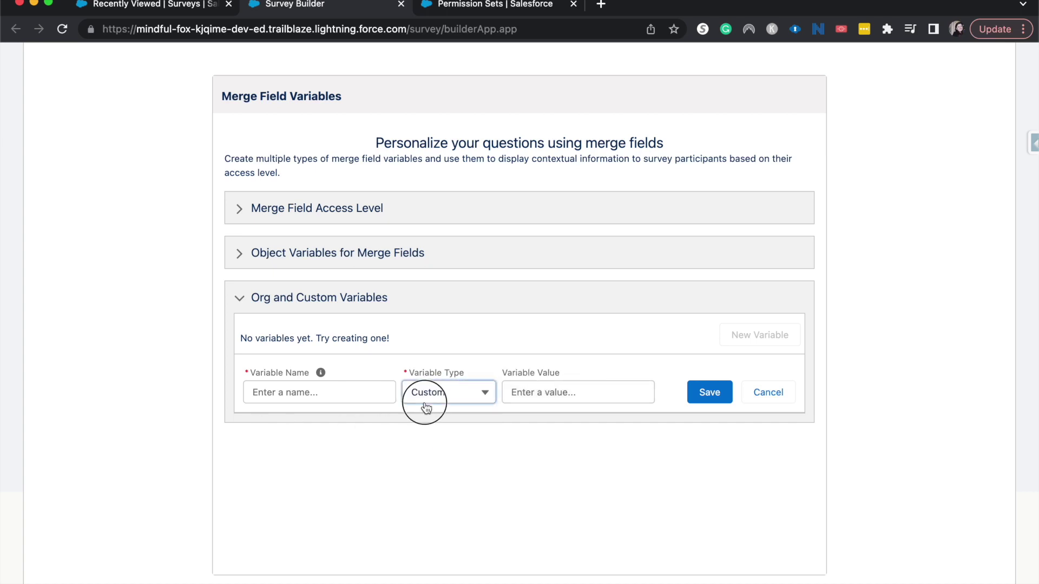
{"action": "left_click", "coordinate": [433, 445]}
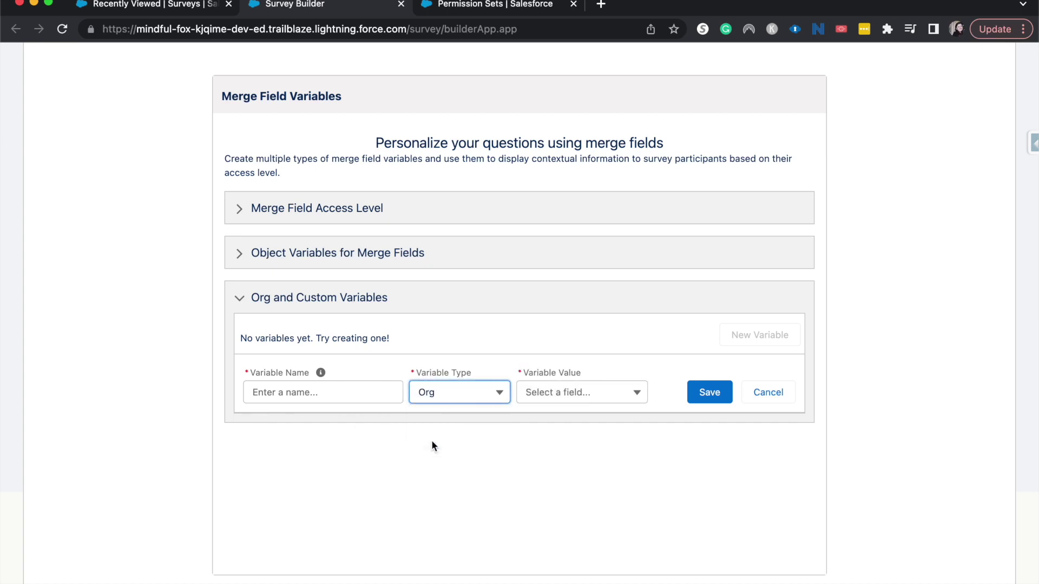
{"action": "left_click", "coordinate": [518, 390]}
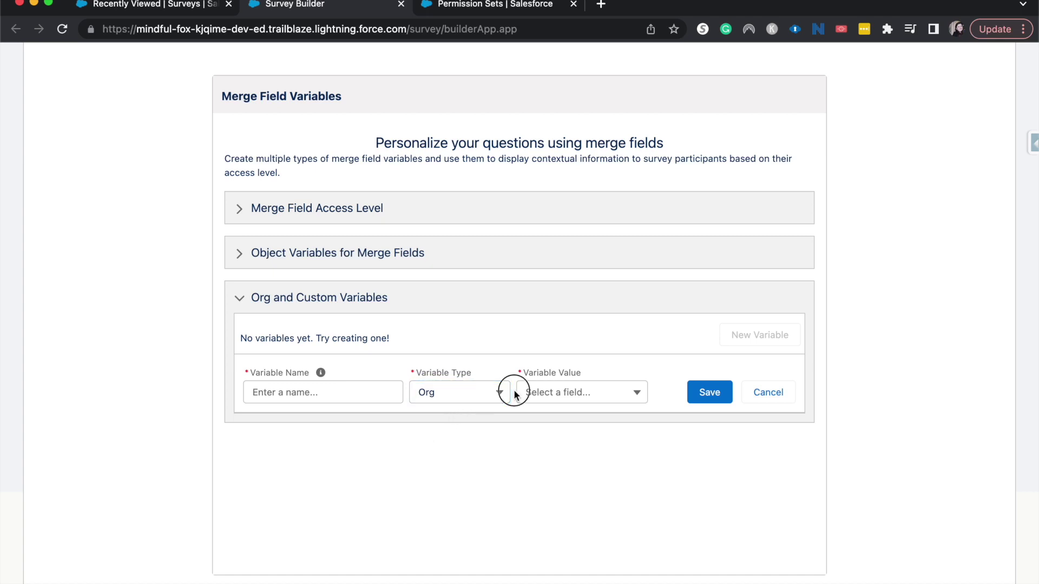
{"action": "left_click", "coordinate": [539, 400]}
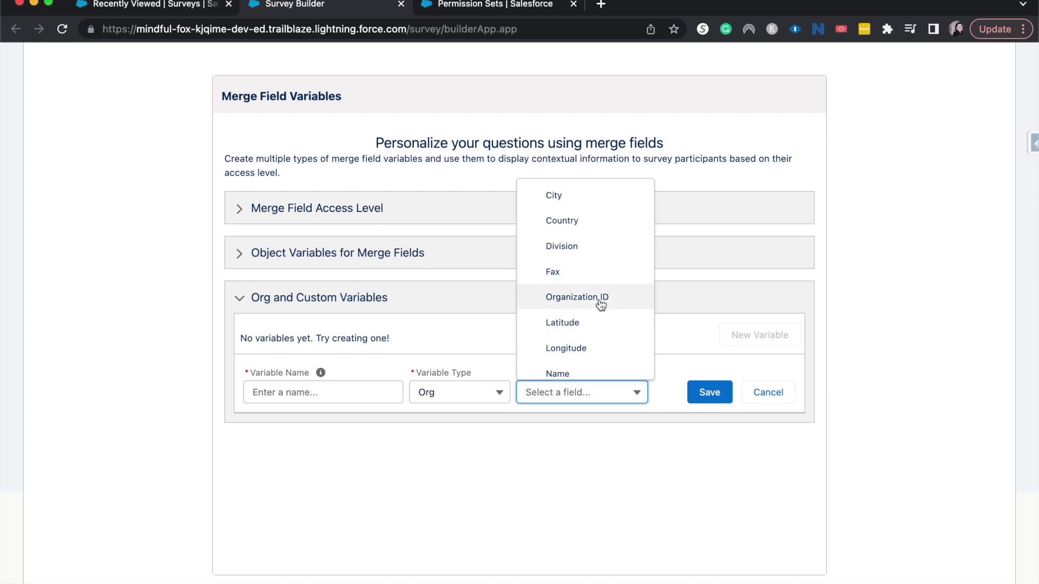
{"action": "left_click", "coordinate": [474, 324]}
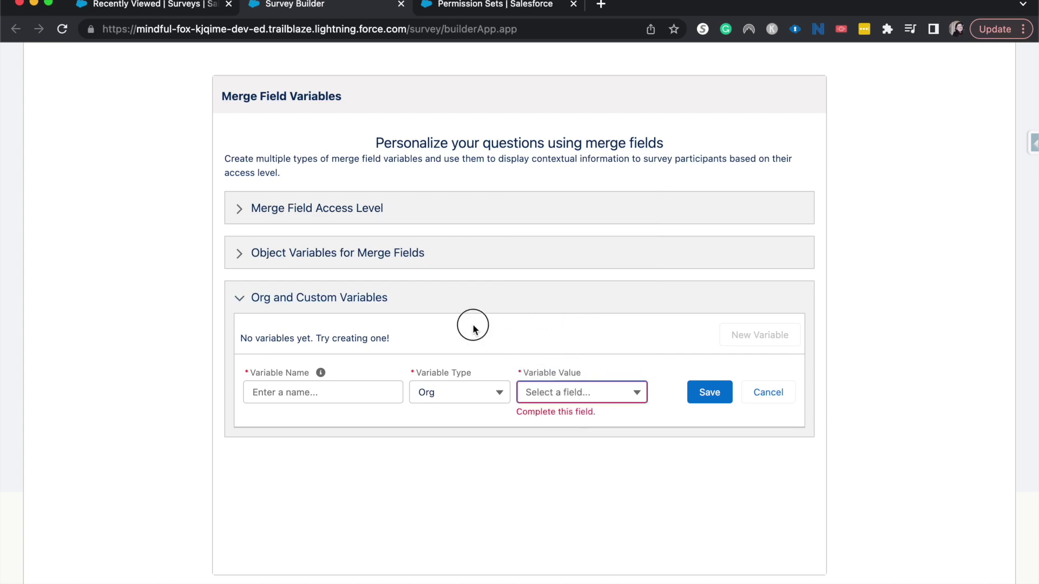
{"action": "left_click", "coordinate": [760, 396]}
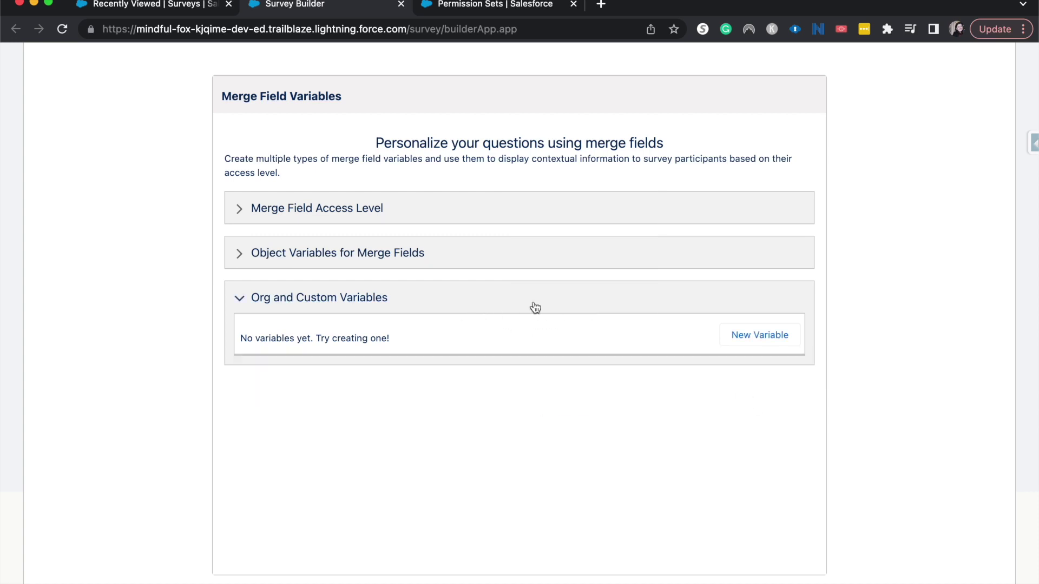
{"action": "left_click", "coordinate": [403, 254]}
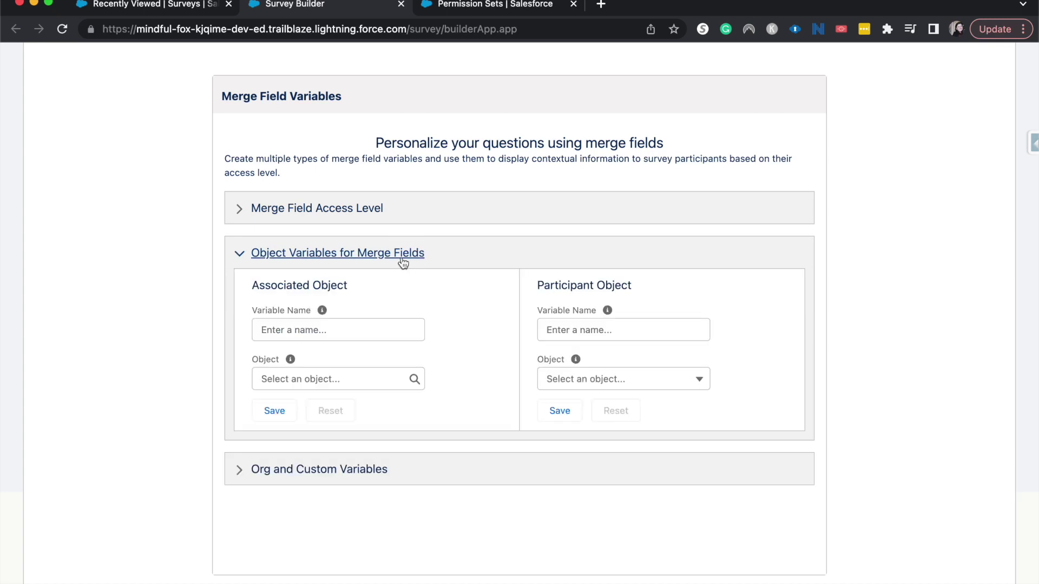
- Save an associated object variable named 'Opportunity' linked to the Opportunity object
{"action": "left_click", "coordinate": [355, 333]}
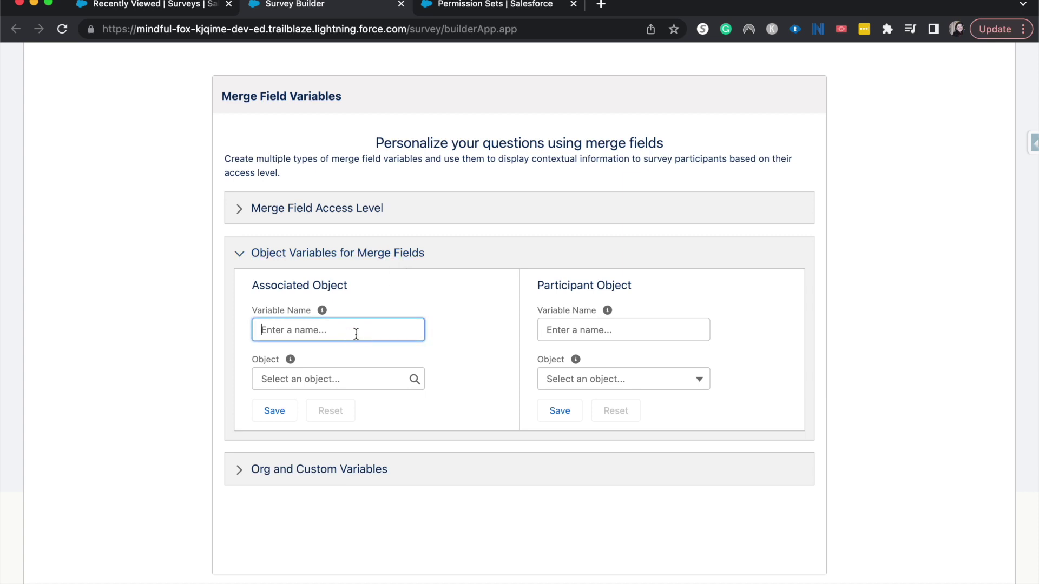
{"action": "type", "text": "Opportunity"}
{"action": "left_click", "coordinate": [338, 371]}
{"action": "scroll", "coordinate": [332, 323], "scroll_direction": "down", "scroll_amount": 3}
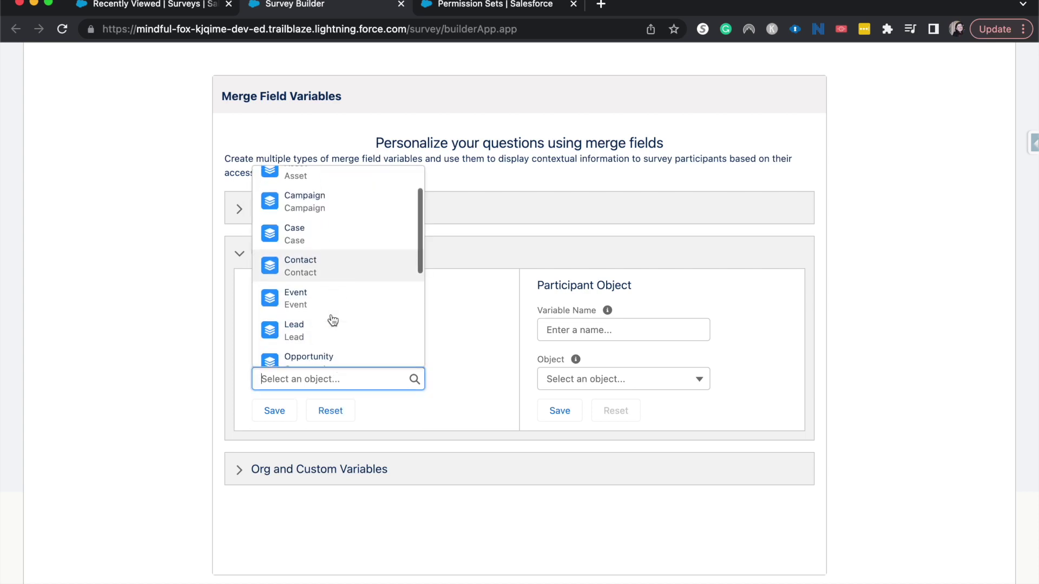
{"action": "left_click", "coordinate": [331, 321]}
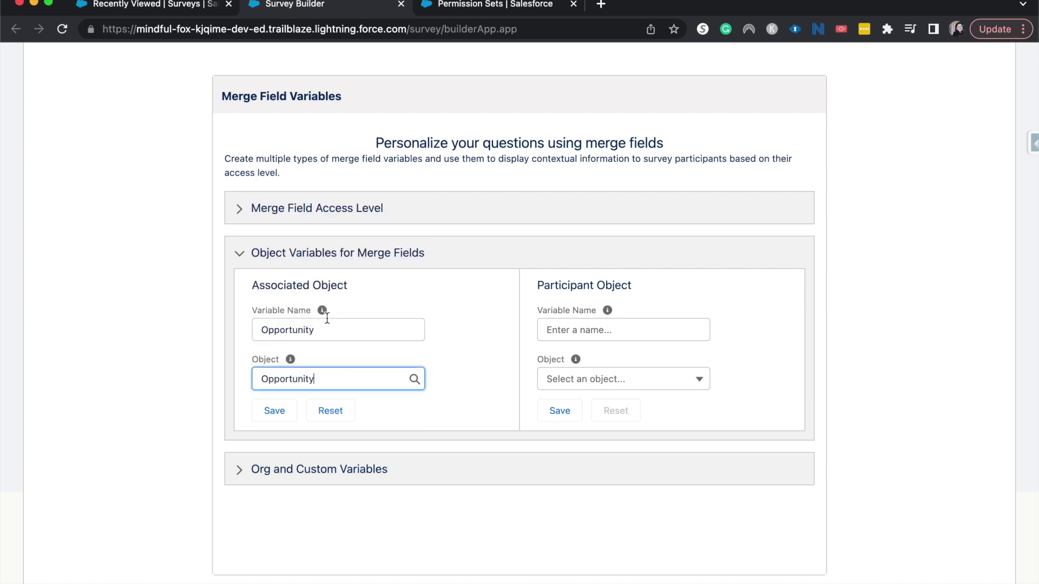
{"action": "left_click", "coordinate": [283, 407]}
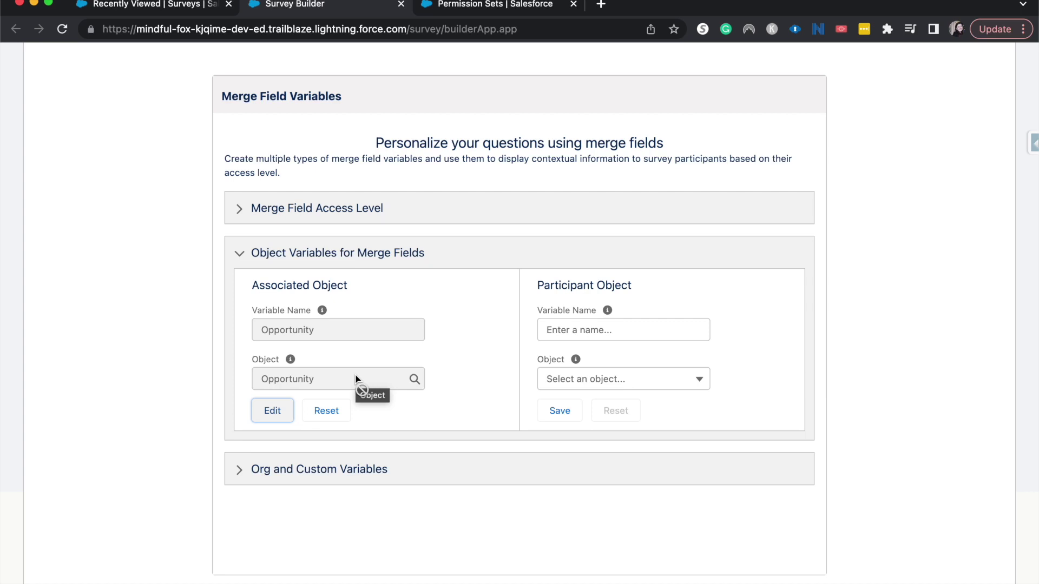
- Save a Participant Object variable named 'Contact' linked to the Contact object
{"action": "left_click", "coordinate": [633, 329]}
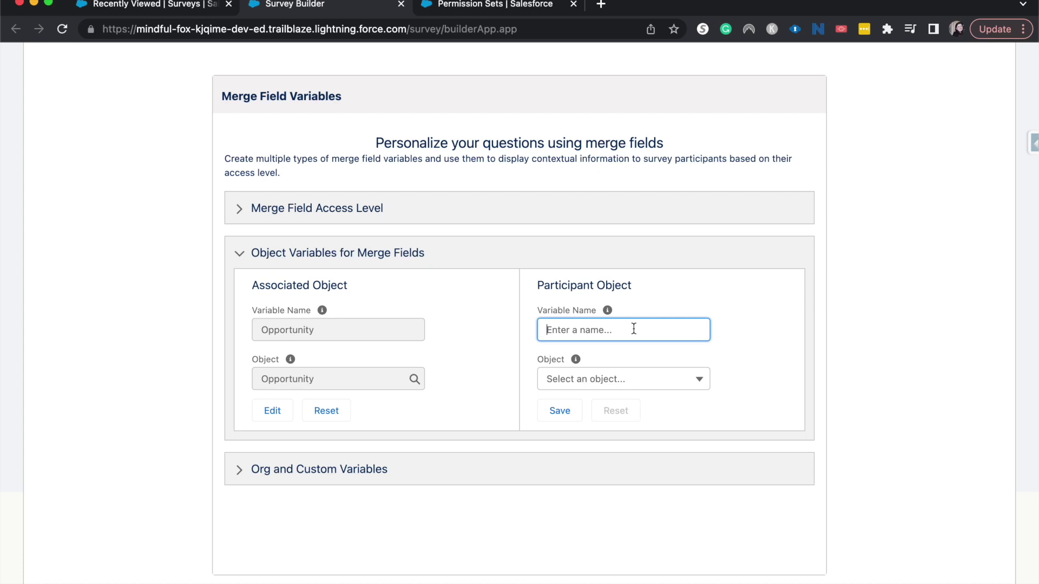
{"action": "type", "text": "Cont"}
{"action": "type", "text": "acted"}
{"action": "key", "text": "BackSpace"}
{"action": "key", "text": "BackSpace"}
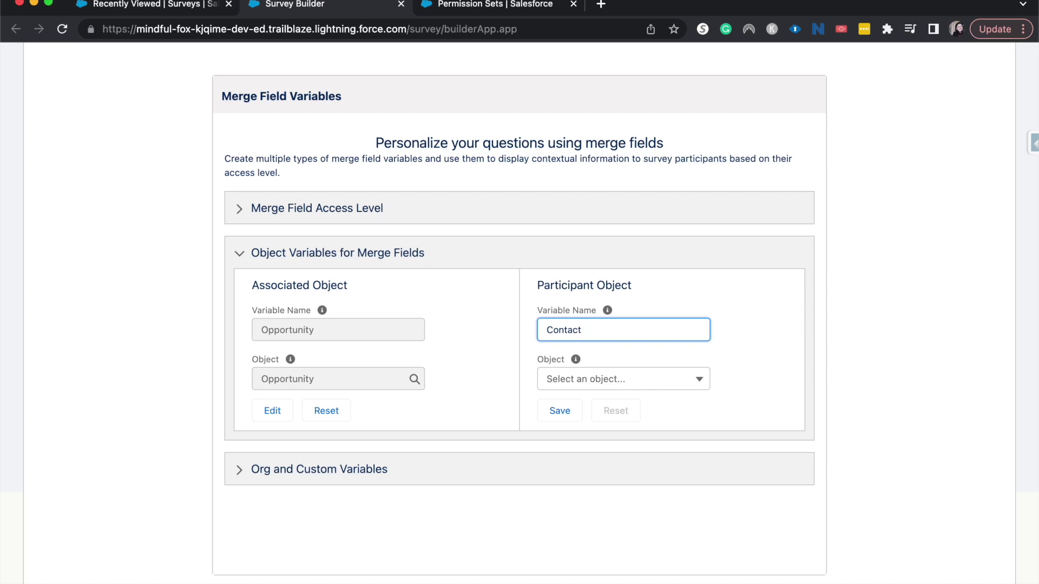
{"action": "left_click", "coordinate": [598, 380]}
{"action": "left_click", "coordinate": [592, 412]}
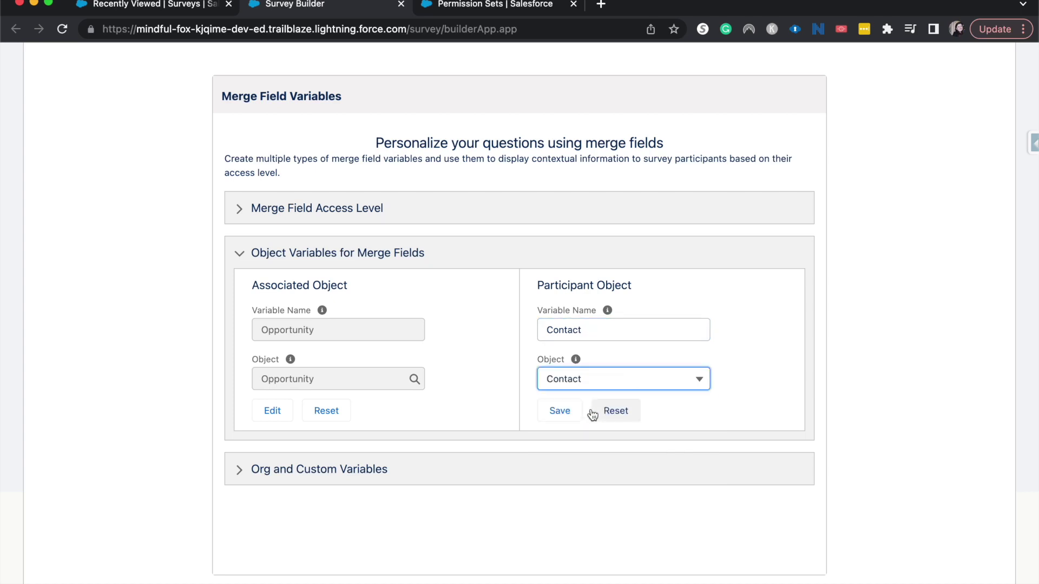
{"action": "left_click", "coordinate": [560, 411]}
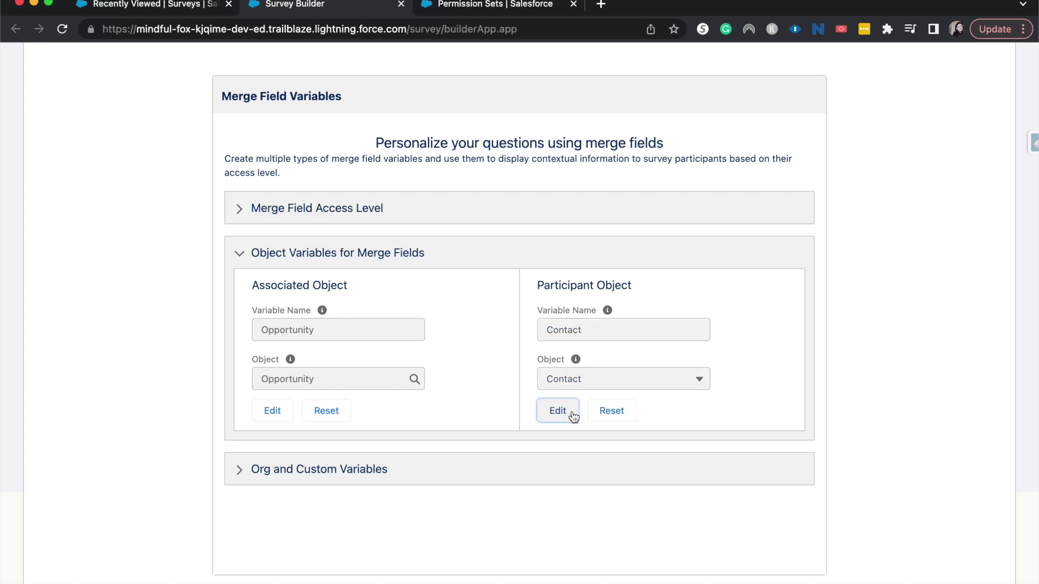
{"action": "scroll", "coordinate": [908, 347], "scroll_direction": "up", "scroll_amount": 3}
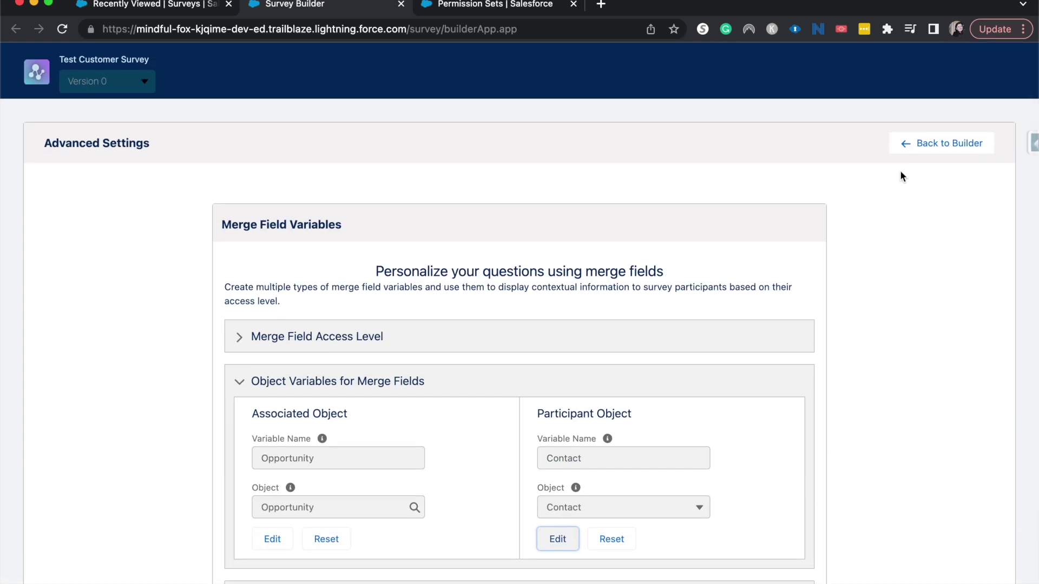
- Back in the builder, begin the welcome message with 'Hello' plus the participant's Full Name merge field
{"action": "left_click", "coordinate": [903, 145]}
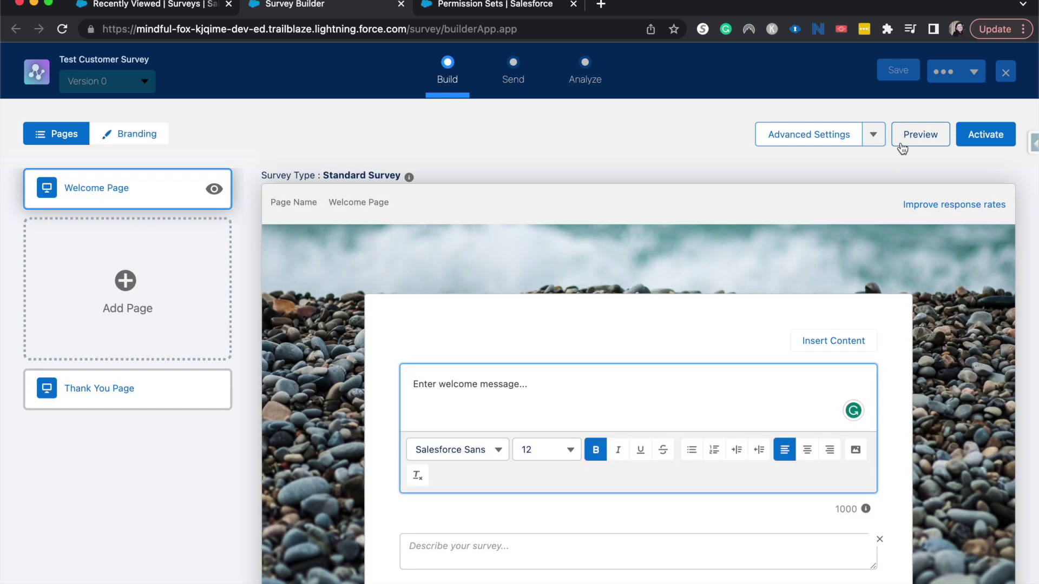
{"action": "type", "text": "Hello"}
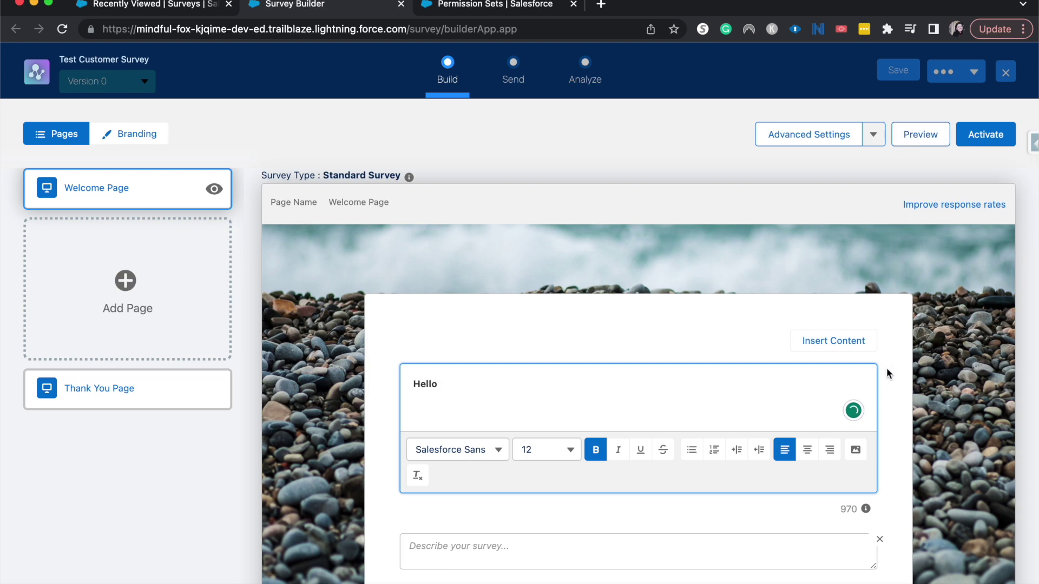
{"action": "left_click", "coordinate": [852, 340]}
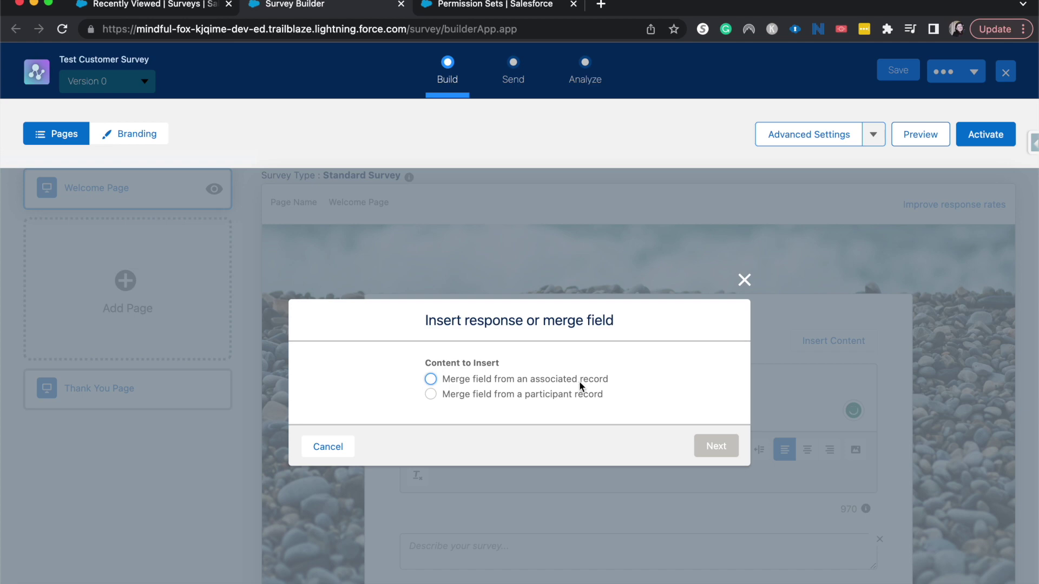
{"action": "left_click", "coordinate": [567, 394]}
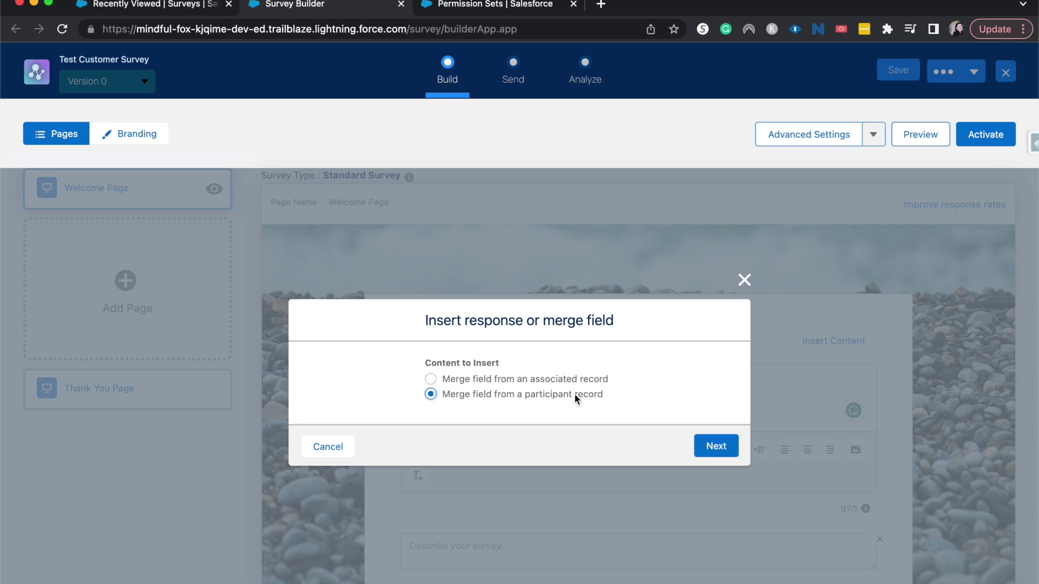
{"action": "left_click", "coordinate": [702, 443]}
{"action": "left_click", "coordinate": [659, 417]}
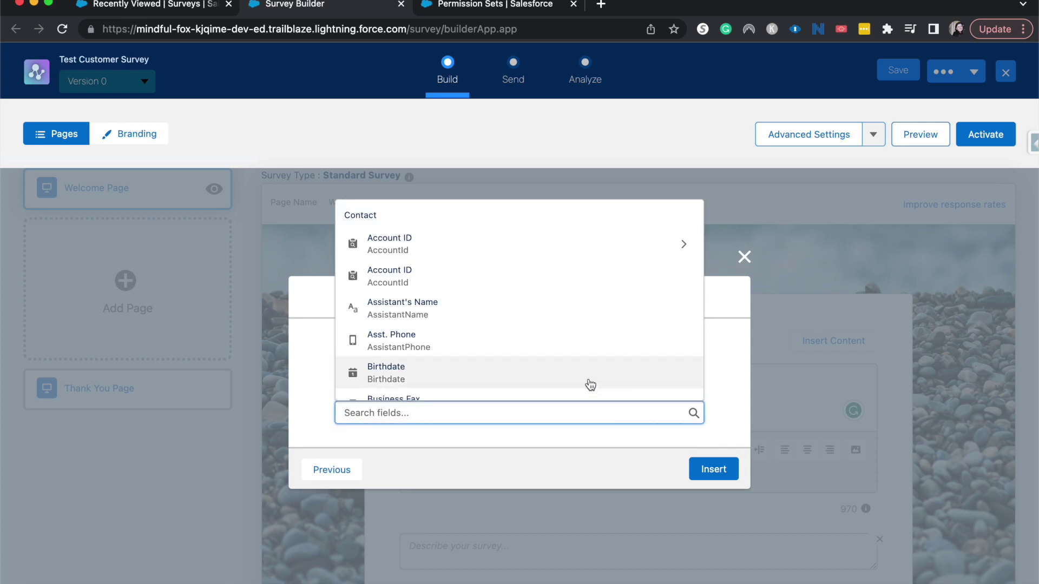
{"action": "scroll", "coordinate": [590, 385], "scroll_direction": "down", "scroll_amount": 5}
{"action": "scroll", "coordinate": [589, 384], "scroll_direction": "down", "scroll_amount": 8}
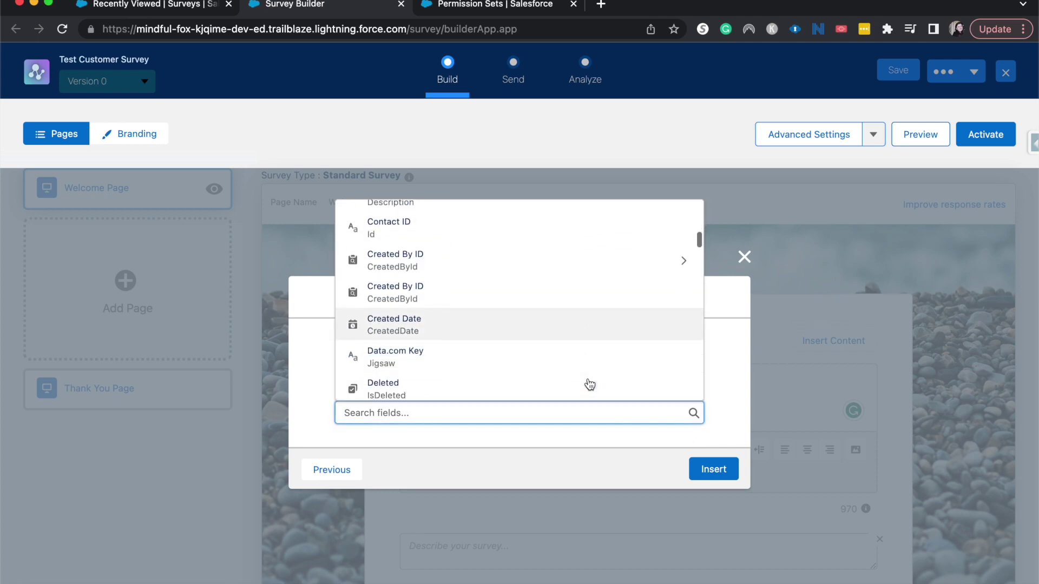
{"action": "scroll", "coordinate": [590, 385], "scroll_direction": "down", "scroll_amount": 1}
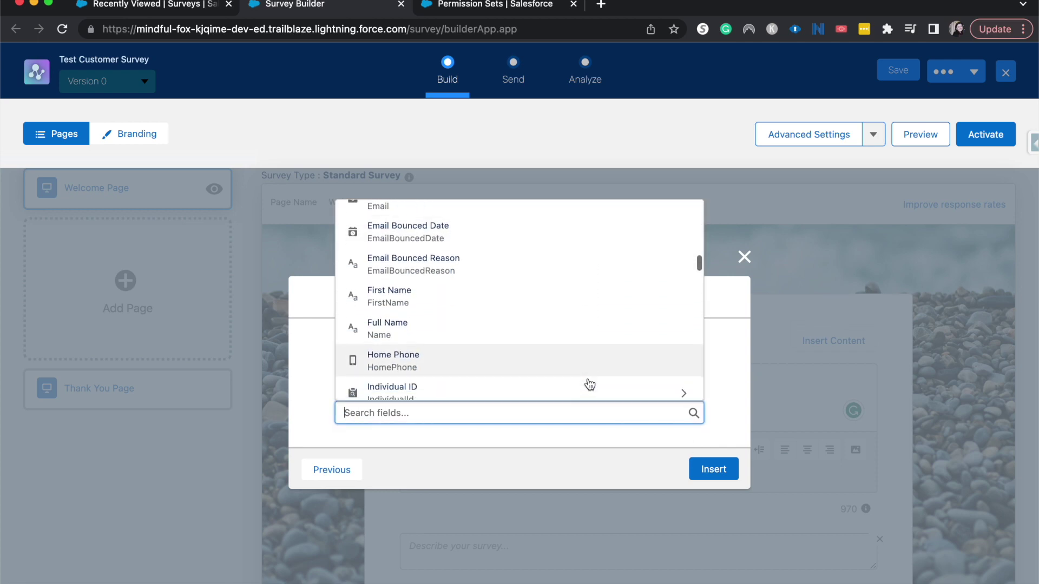
{"action": "left_click", "coordinate": [537, 333]}
{"action": "left_click", "coordinate": [713, 469]}
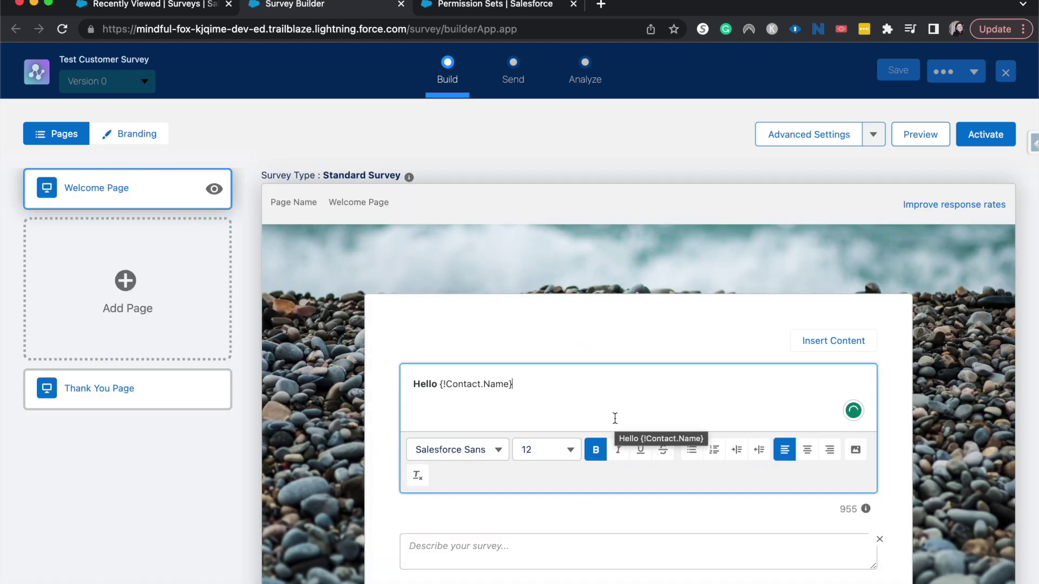
{"action": "type", "text": ","}
- Add the line 'Please take our quick survey. It should take 5-10 minutes.'
{"action": "key", "text": "Return"}
{"action": "key", "text": "Return"}
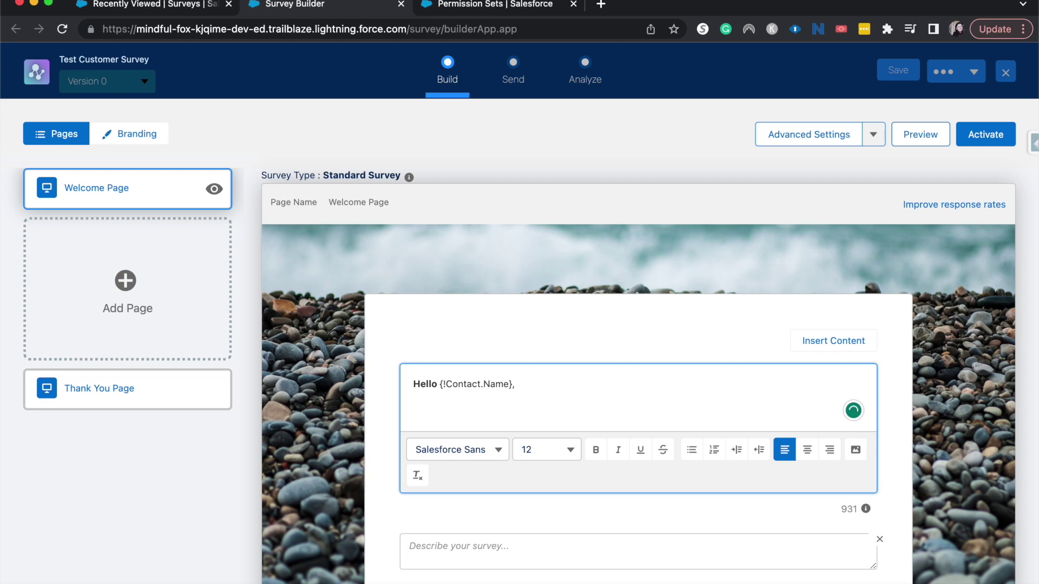
{"action": "type", "text": "Please take our quick survey. "}
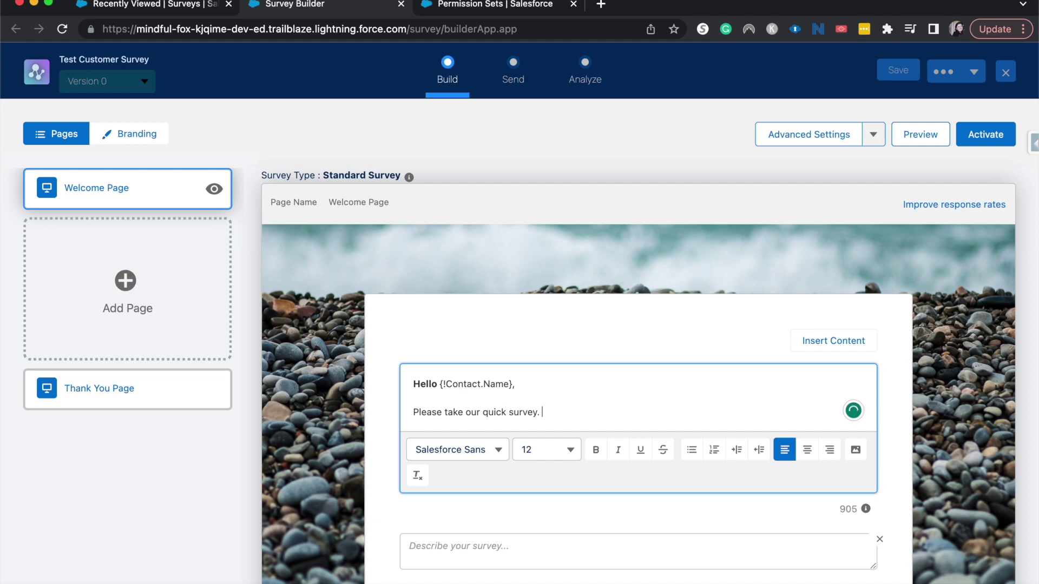
{"action": "type", "text": "It should take 5-10 minutes"}
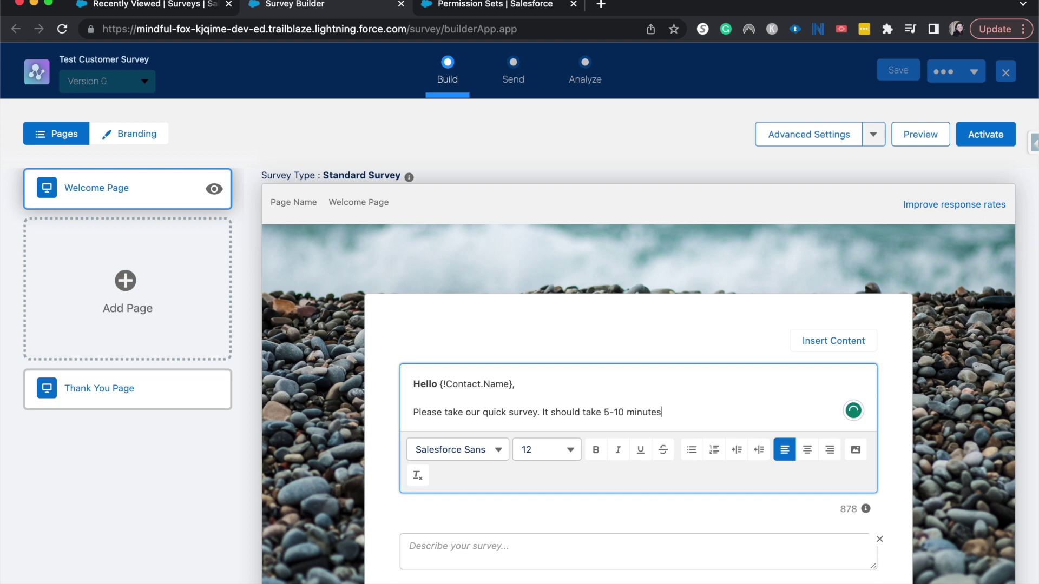
{"action": "type", "text": "."}
{"action": "scroll", "coordinate": [622, 417], "scroll_direction": "down", "scroll_amount": 3}
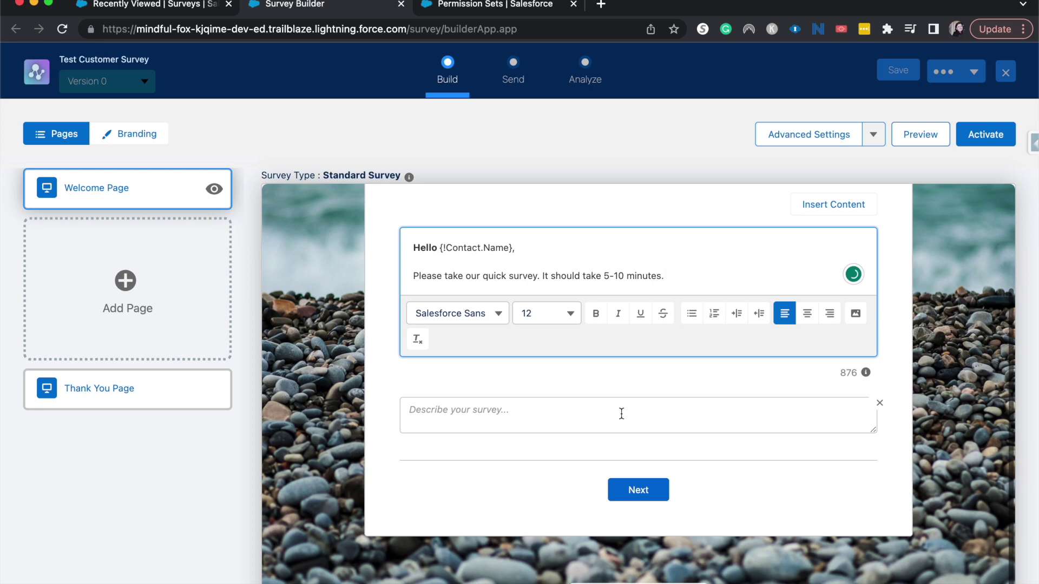
{"action": "scroll", "coordinate": [621, 414], "scroll_direction": "up", "scroll_amount": 3}
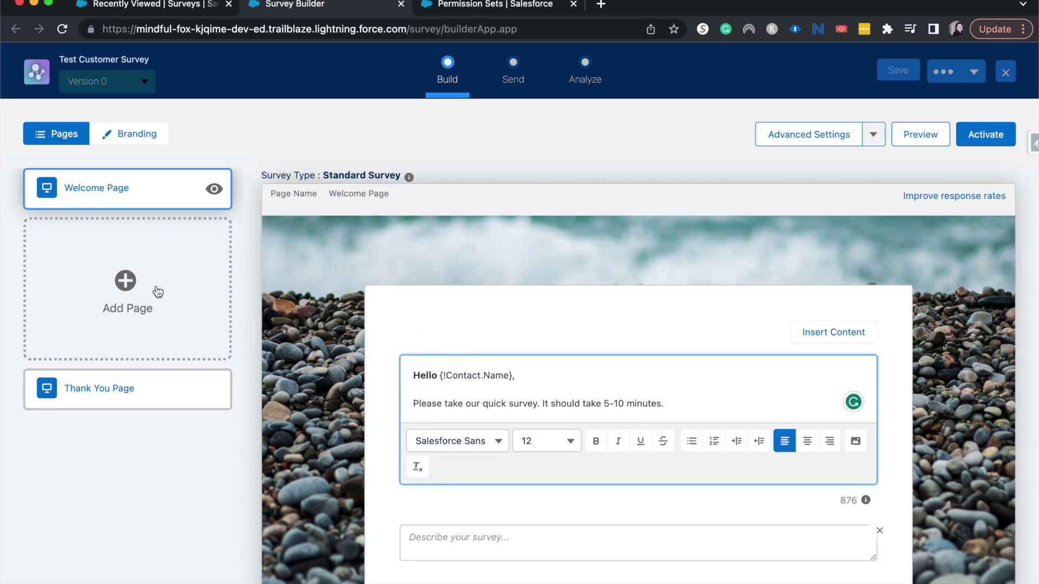
{"action": "left_click", "coordinate": [139, 286]}
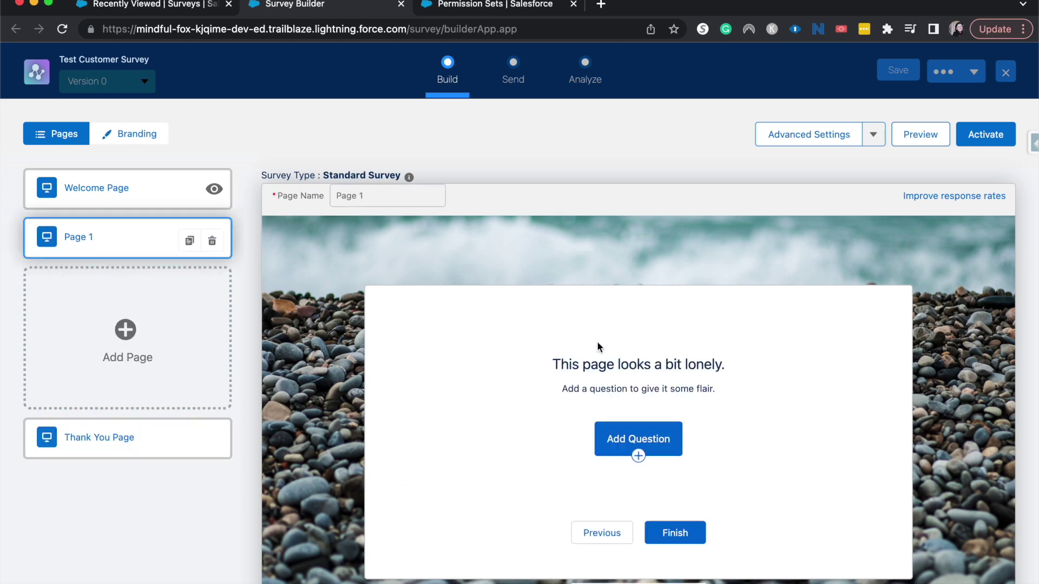
- Name the new page 'First Question' and add a Like or Dislike question with Yes/No icons
{"action": "left_click", "coordinate": [396, 197]}
{"action": "type", "text": "First Question"}
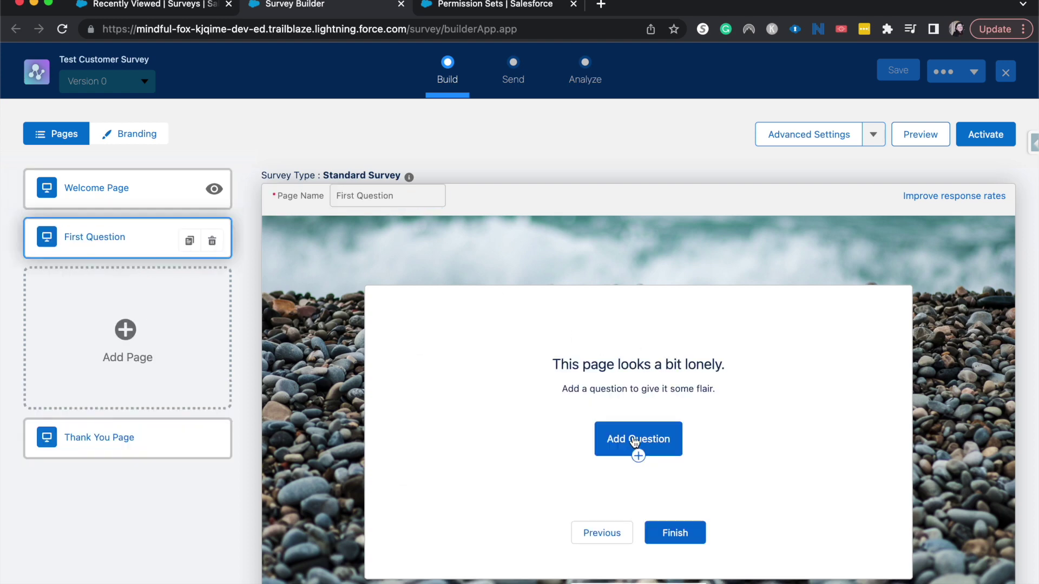
{"action": "left_click", "coordinate": [637, 450]}
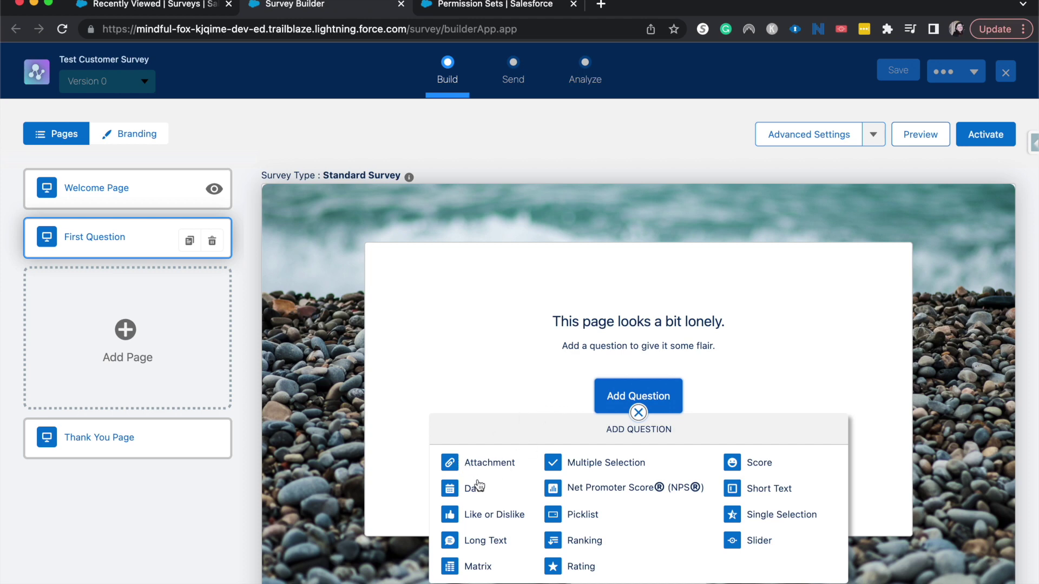
{"action": "left_click", "coordinate": [477, 512]}
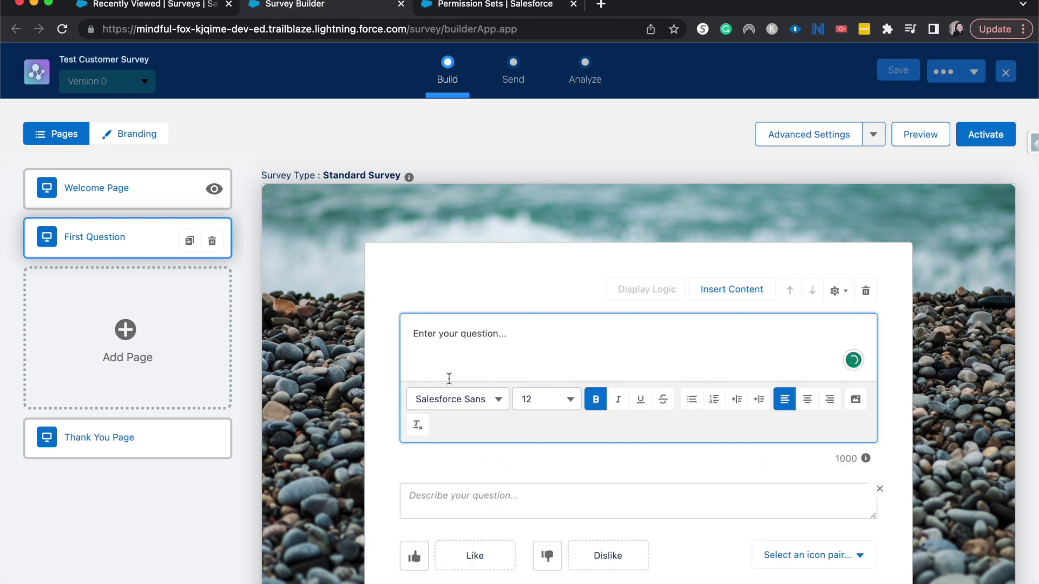
{"action": "scroll", "coordinate": [462, 352], "scroll_direction": "down", "scroll_amount": 3}
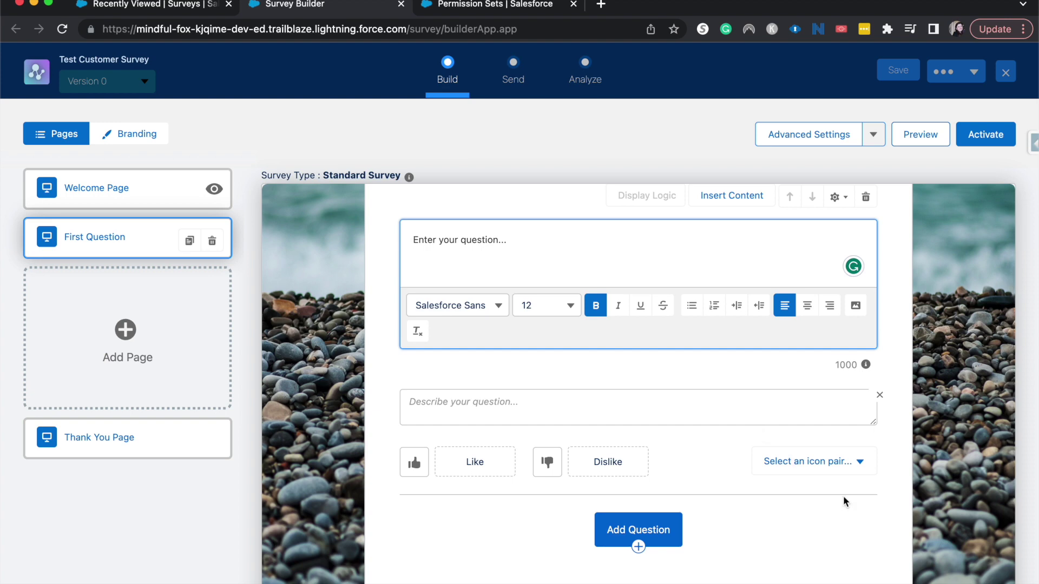
{"action": "left_click", "coordinate": [814, 463]}
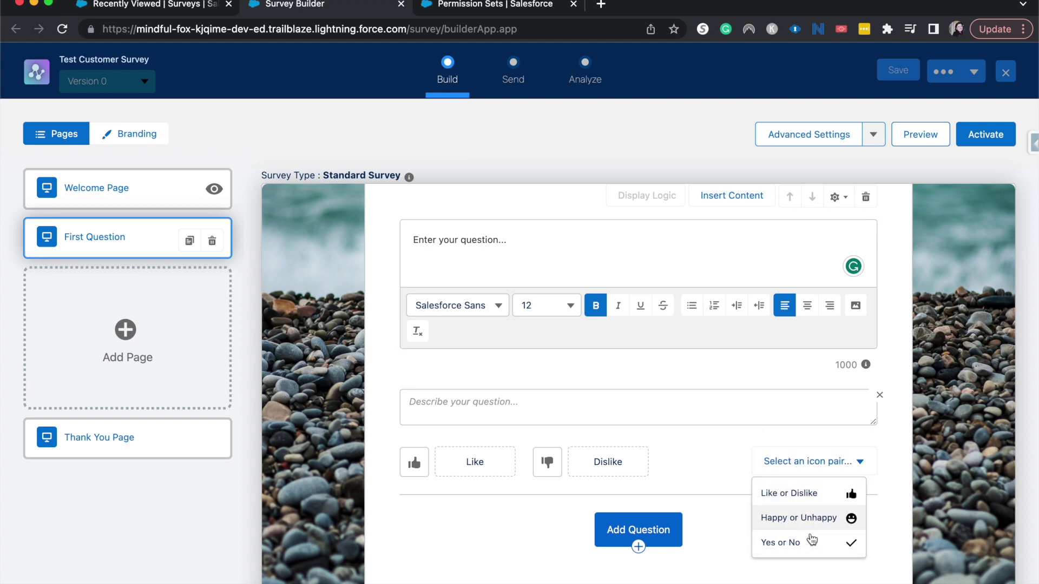
{"action": "left_click", "coordinate": [816, 540]}
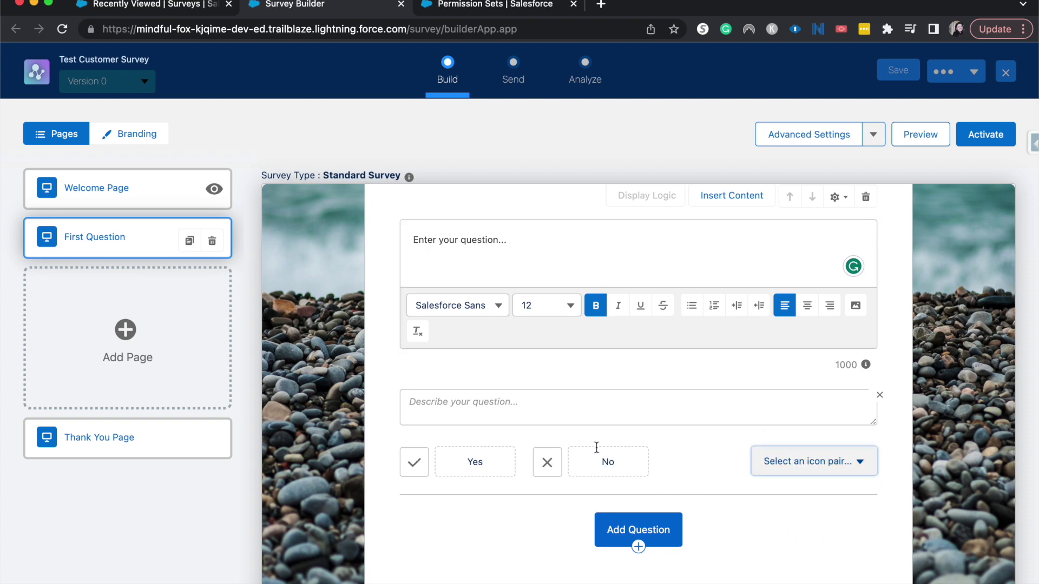
{"action": "scroll", "coordinate": [700, 473], "scroll_direction": "up", "scroll_amount": 3}
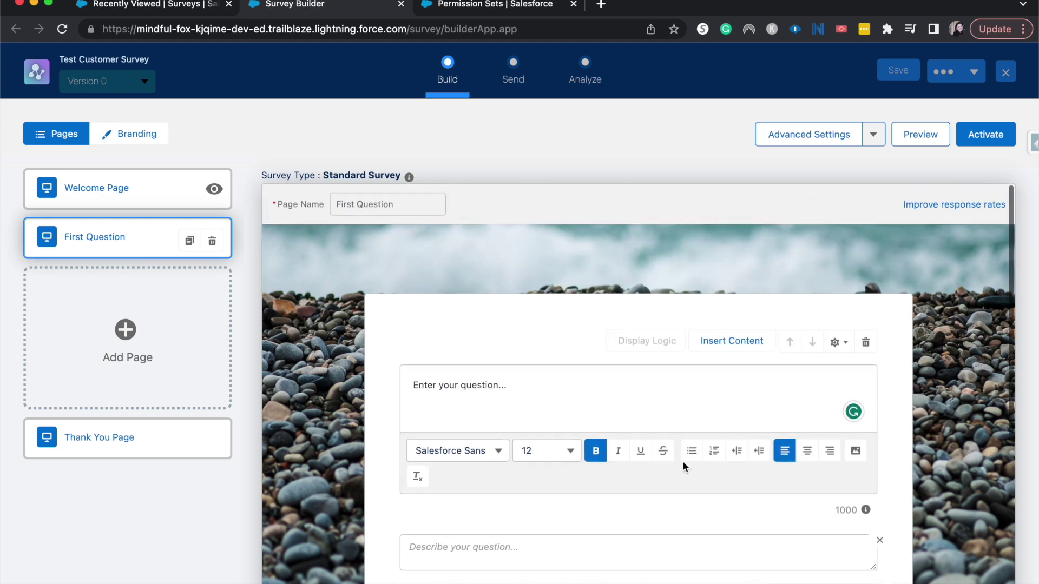
{"action": "left_click", "coordinate": [639, 401]}
- Type 'Would your company' and insert the associated record's Opportunity Name merge field
{"action": "type", "text": "Would your "}
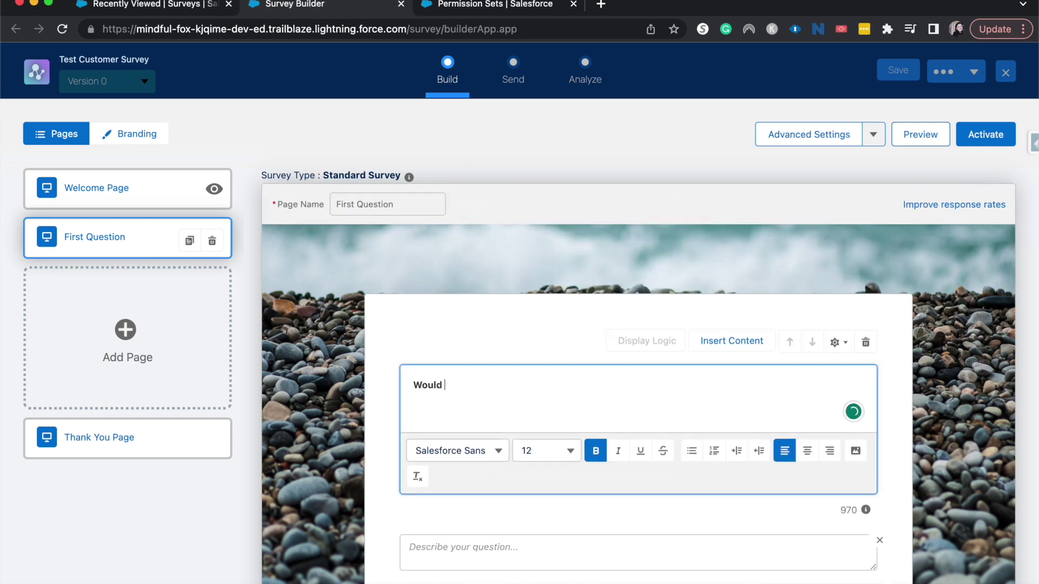
{"action": "type", "text": "company,"}
{"action": "left_click", "coordinate": [751, 339]}
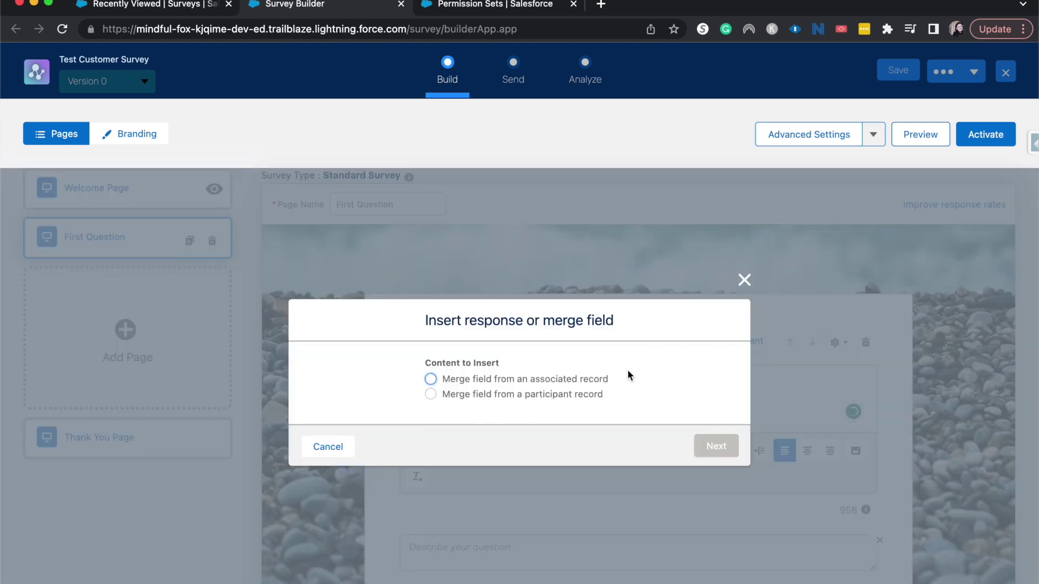
{"action": "left_click", "coordinate": [583, 379]}
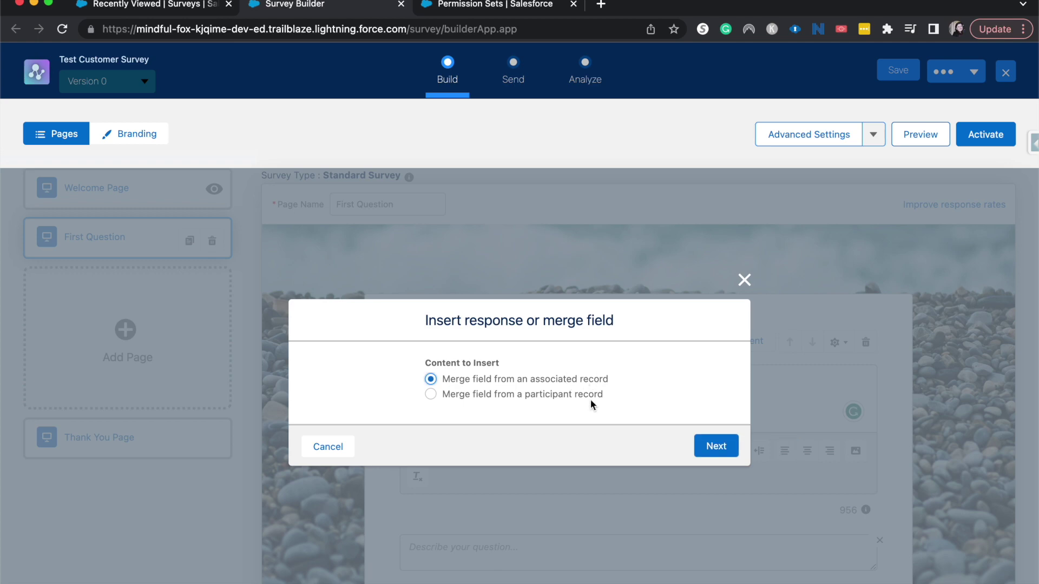
{"action": "left_click", "coordinate": [716, 443]}
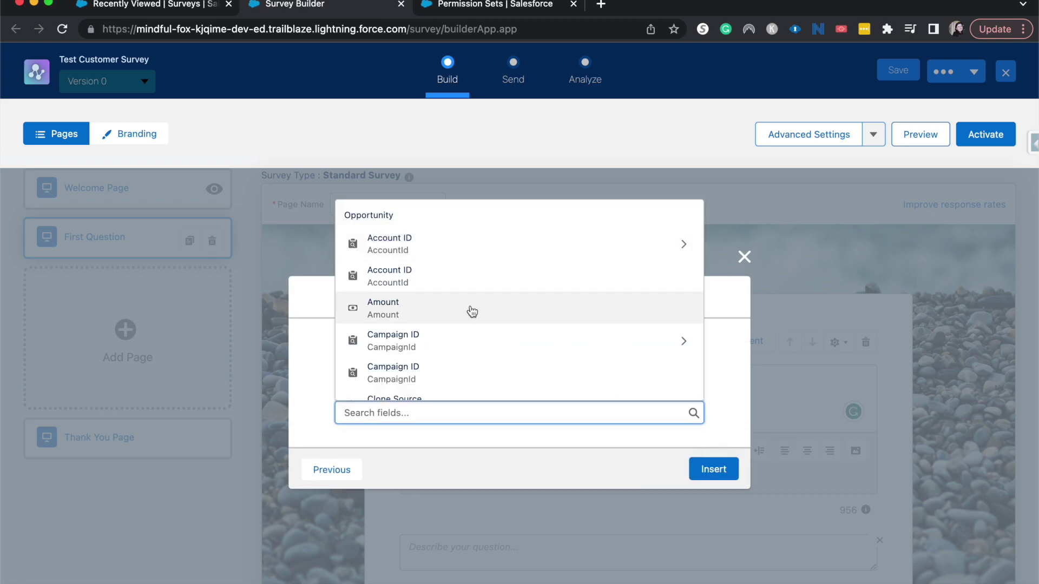
{"action": "scroll", "coordinate": [471, 311], "scroll_direction": "down", "scroll_amount": 10}
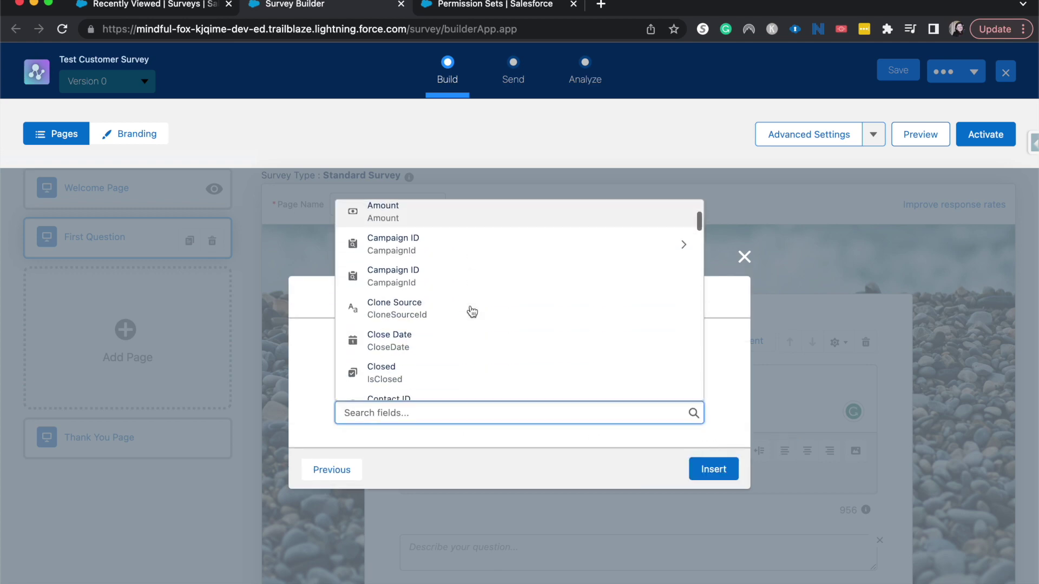
{"action": "scroll", "coordinate": [452, 303], "scroll_direction": "down", "scroll_amount": 10}
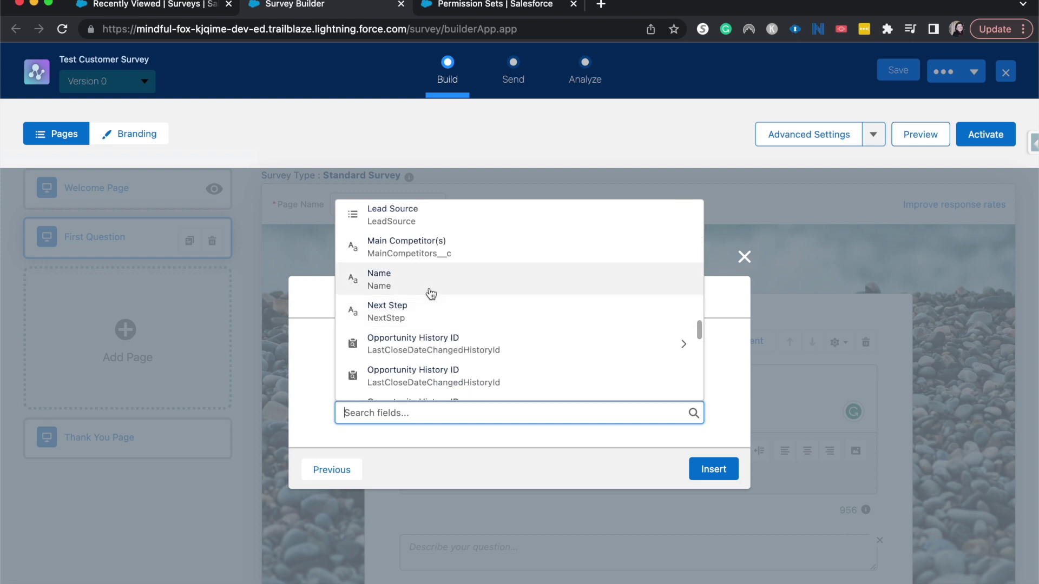
{"action": "left_click", "coordinate": [431, 294]}
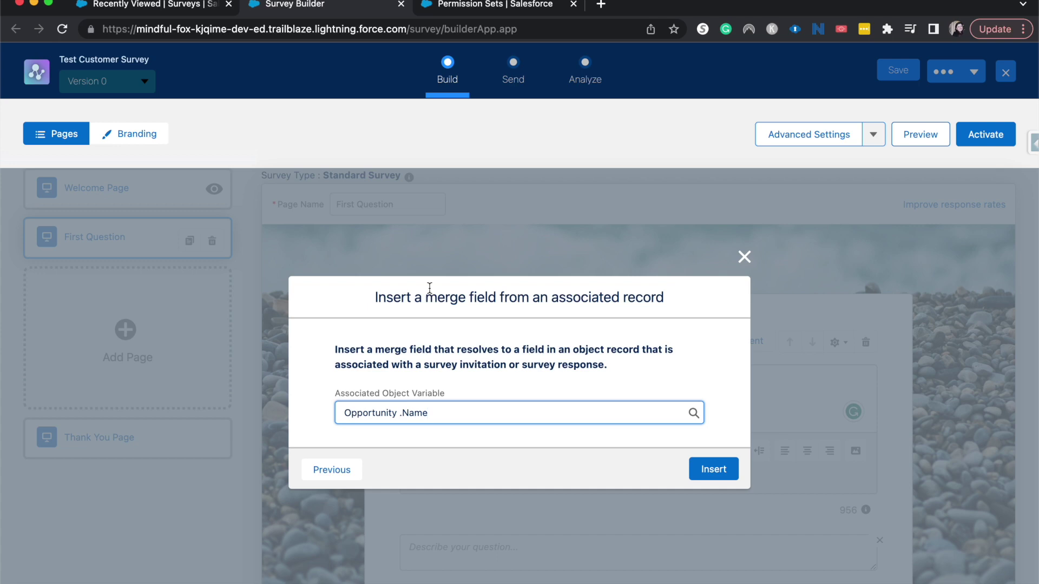
{"action": "left_click", "coordinate": [723, 473]}
- Finish the question text with ', be interested in more products?'
{"action": "left_click", "coordinate": [649, 389]}
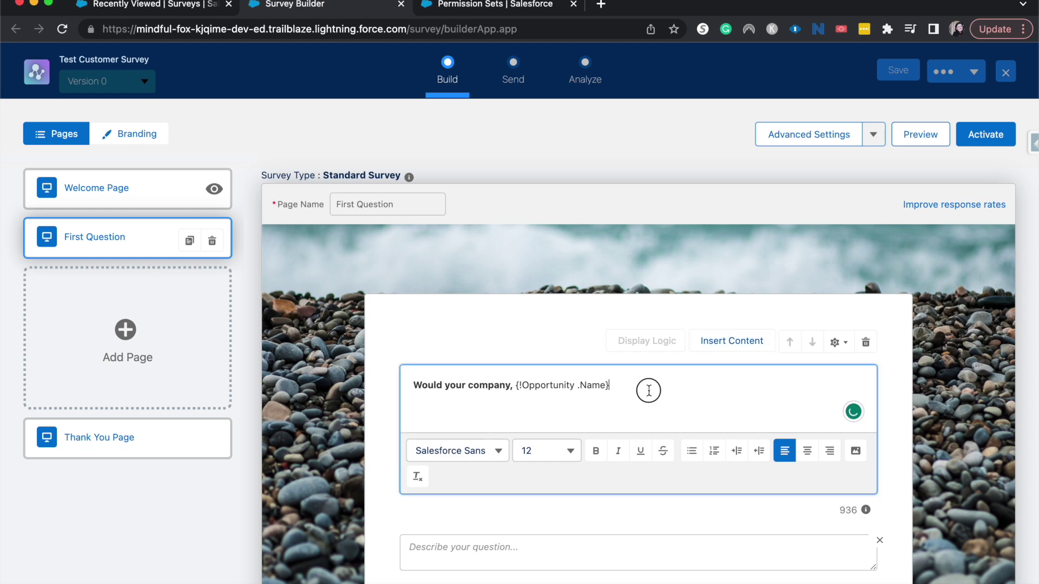
{"action": "type", "text": ", be interested in more prodc"}
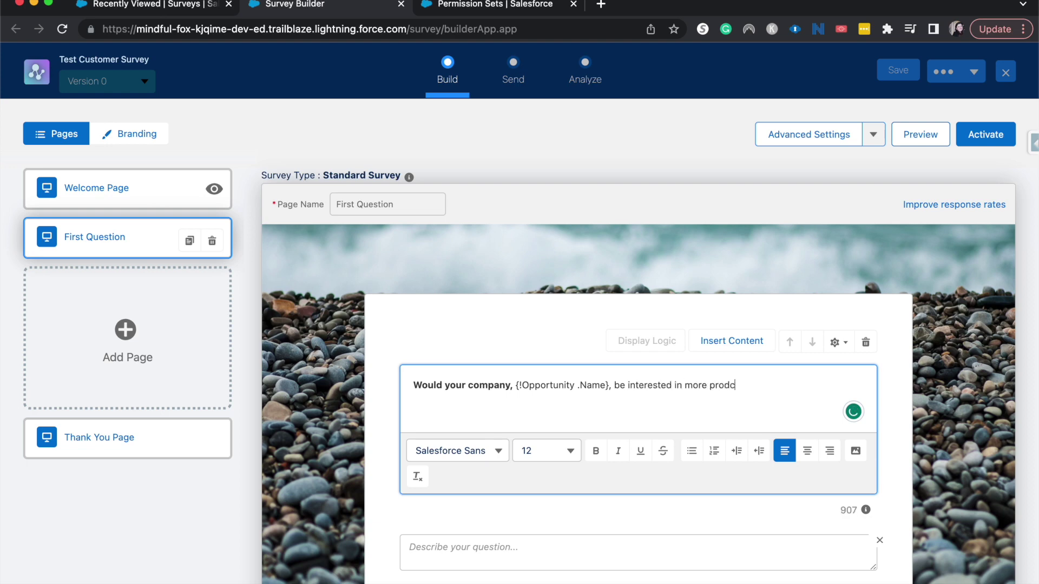
{"action": "key", "text": "BackSpace"}
{"action": "type", "text": "ucts?"}
{"action": "scroll", "coordinate": [730, 420], "scroll_direction": "down", "scroll_amount": 1}
{"action": "scroll", "coordinate": [729, 420], "scroll_direction": "down", "scroll_amount": 2}
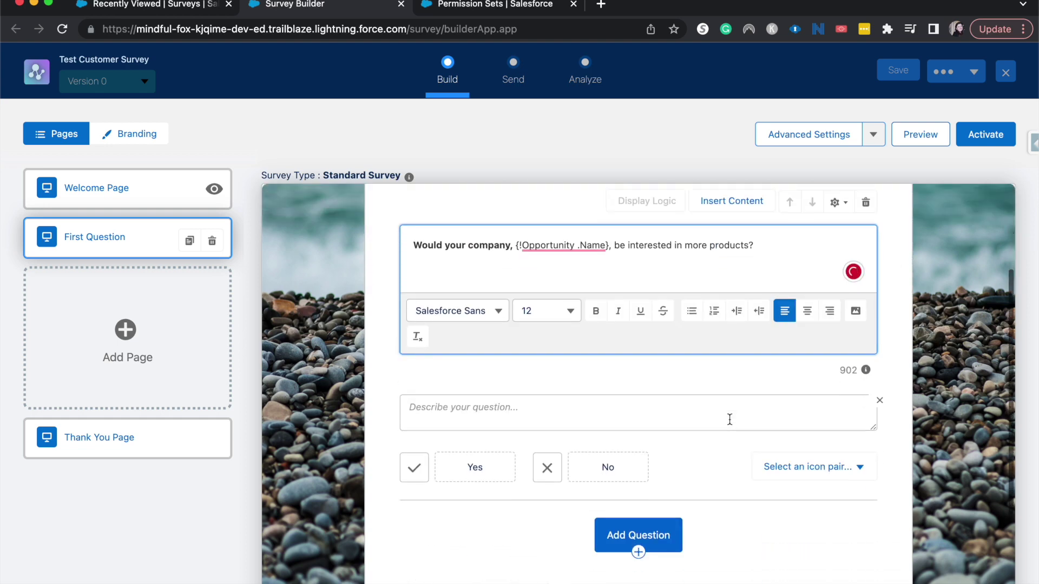
{"action": "scroll", "coordinate": [722, 445], "scroll_direction": "down", "scroll_amount": 2}
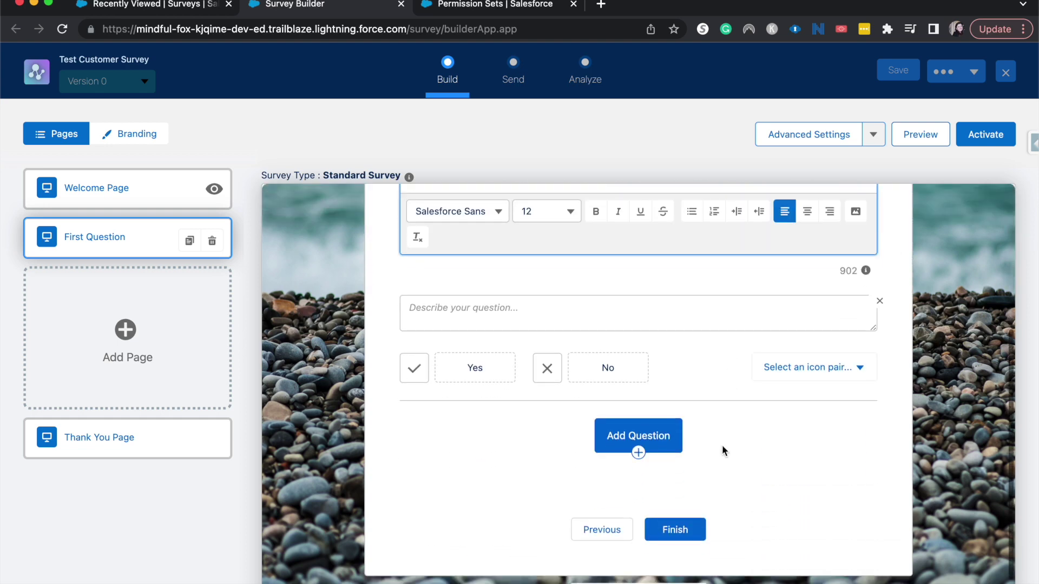
- Write 'Thank you for your feedback!' on the Thank You Page and save Test Customer Survey
{"action": "left_click", "coordinate": [128, 436]}
{"action": "type", "text": "T"}
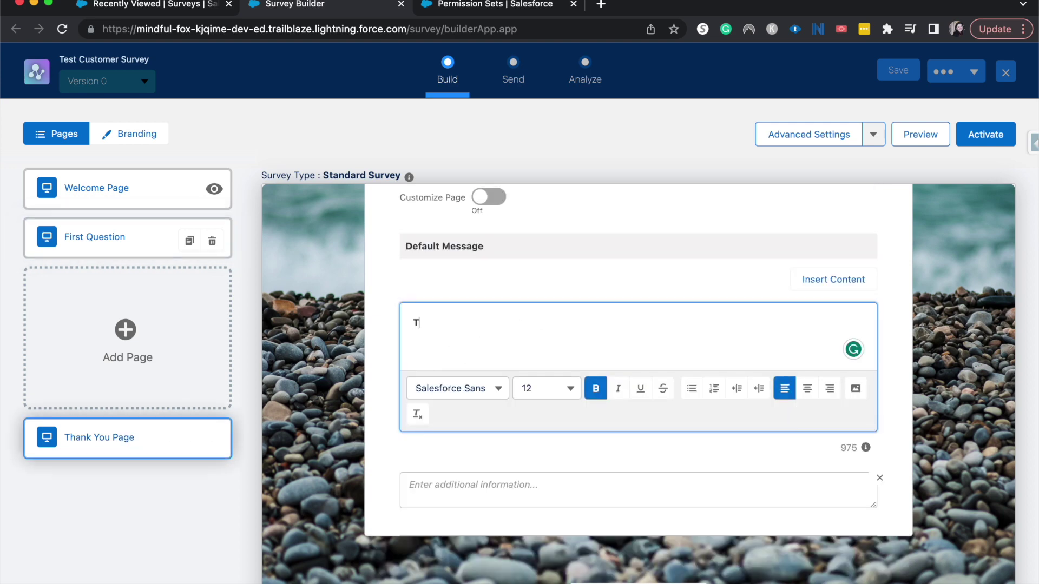
{"action": "type", "text": "hank you for your"}
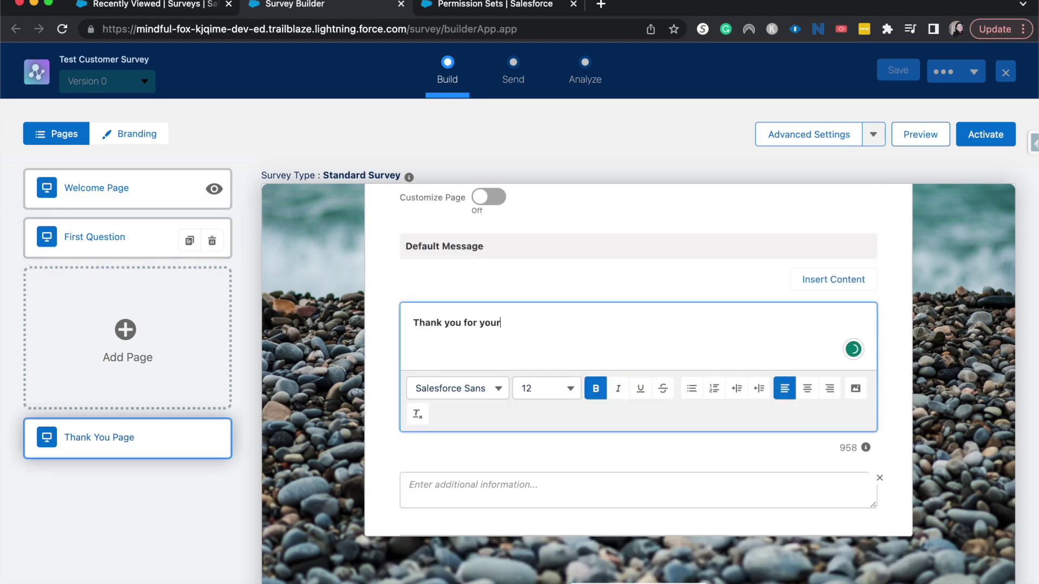
{"action": "type", "text": " feedback!"}
{"action": "left_click", "coordinate": [599, 132]}
{"action": "left_click", "coordinate": [897, 69]}
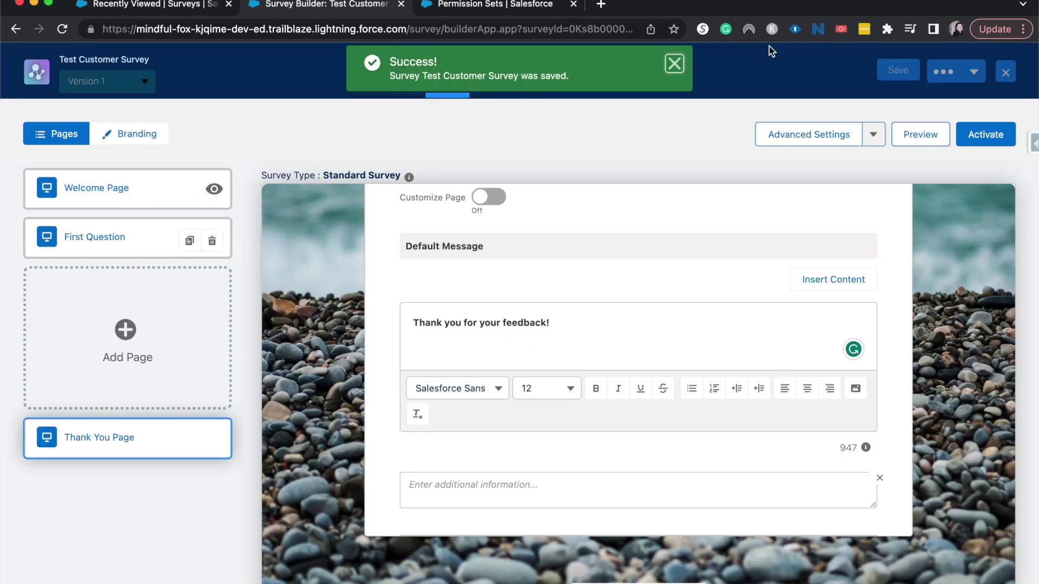
{"action": "left_click", "coordinate": [925, 140]}
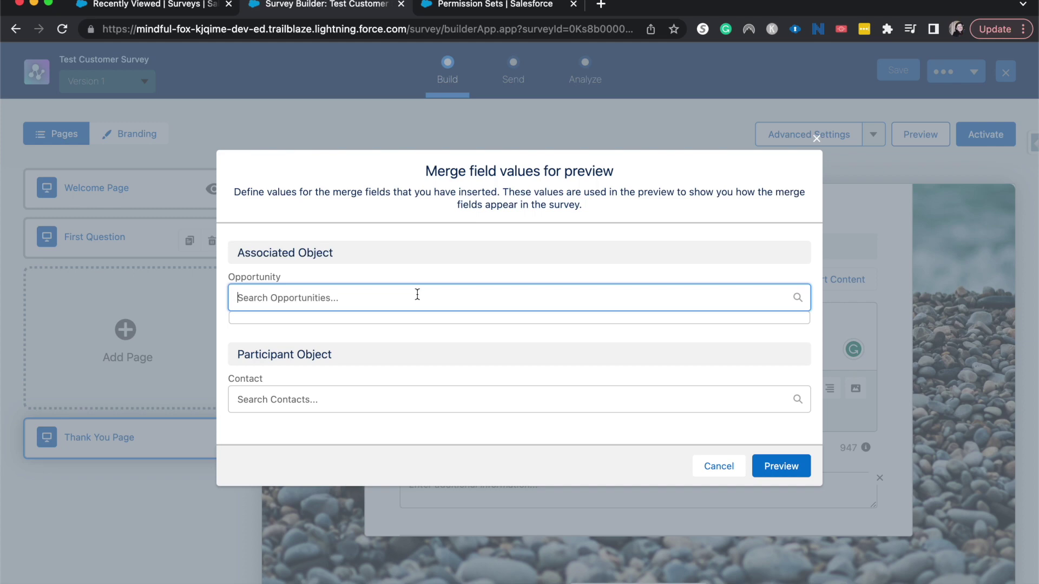
- Preview with Edge Emergency Generator as the opportunity and a sample contact as participant
{"action": "left_click", "coordinate": [796, 295]}
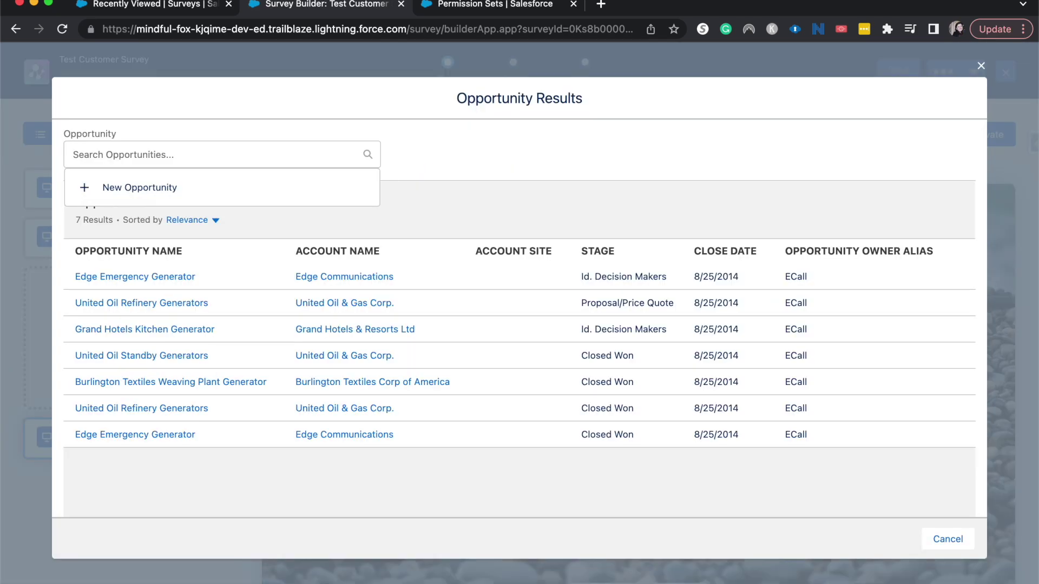
{"action": "left_click", "coordinate": [162, 278]}
{"action": "left_click", "coordinate": [524, 406]}
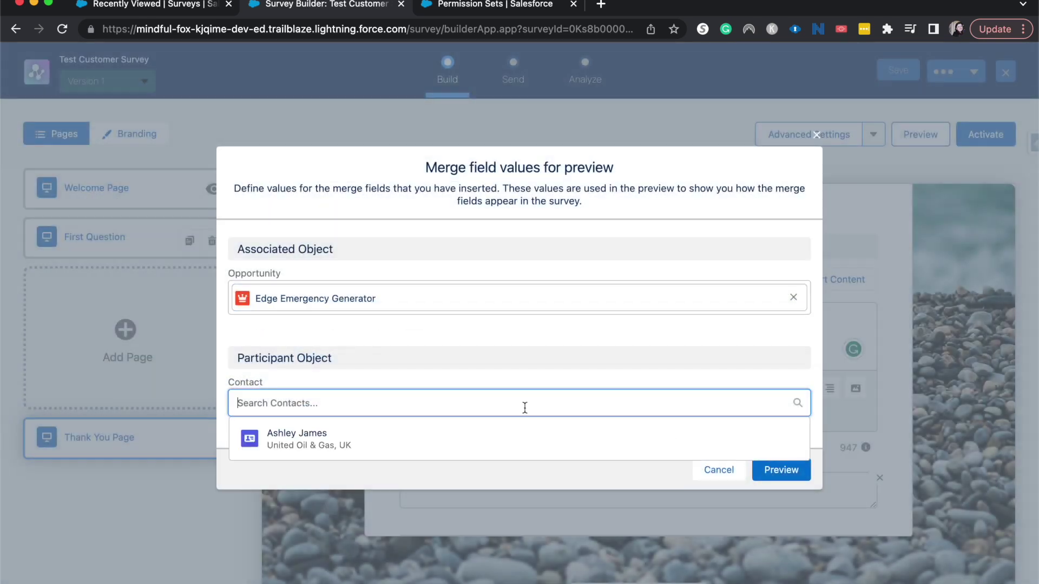
{"action": "left_click", "coordinate": [461, 434]}
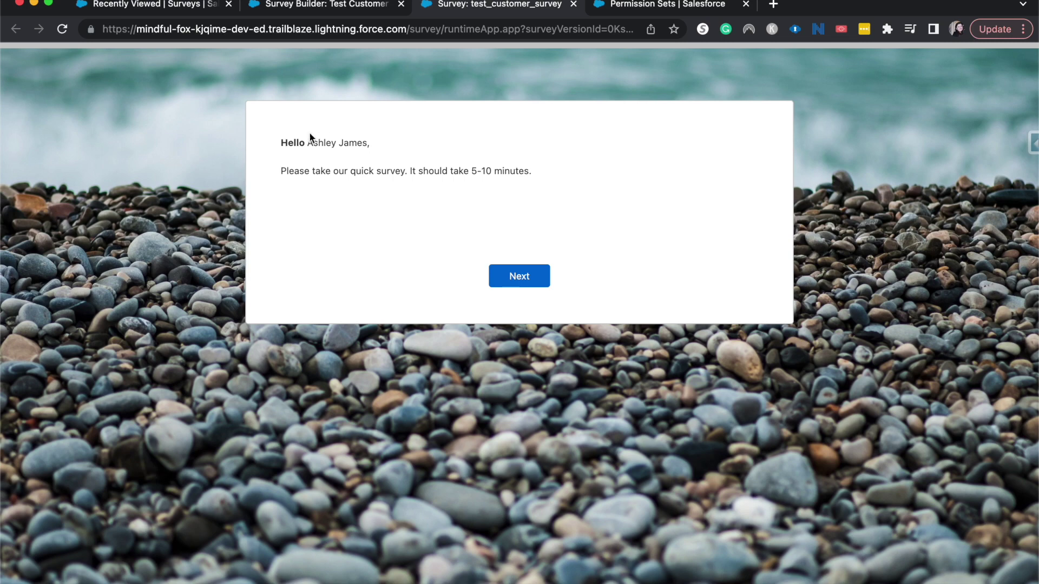
- Advance the preview to the question page and inspect the resolved Opportunity Name merge field
{"action": "left_click", "coordinate": [293, 142]}
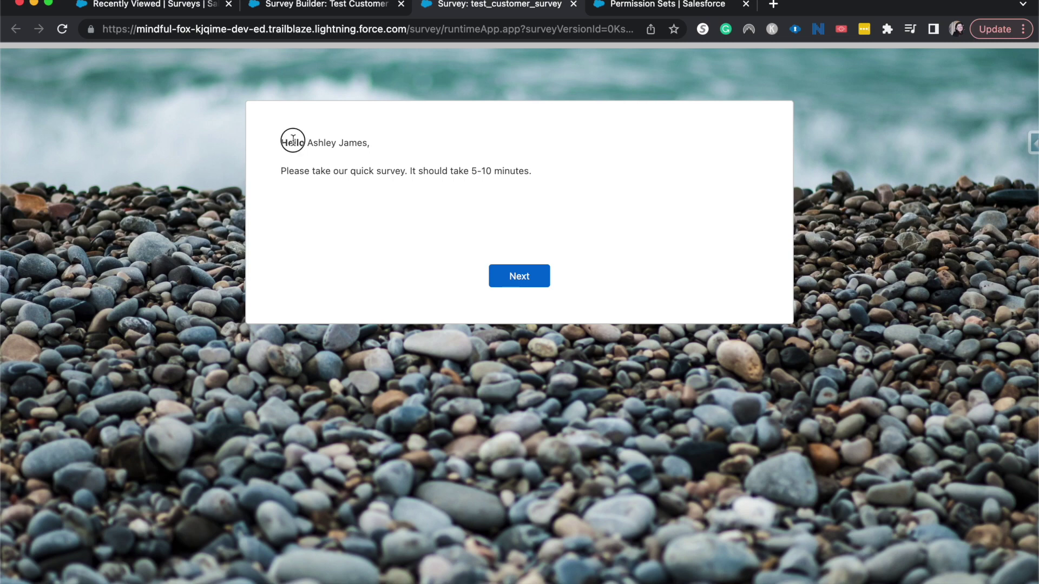
{"action": "left_click", "coordinate": [508, 277]}
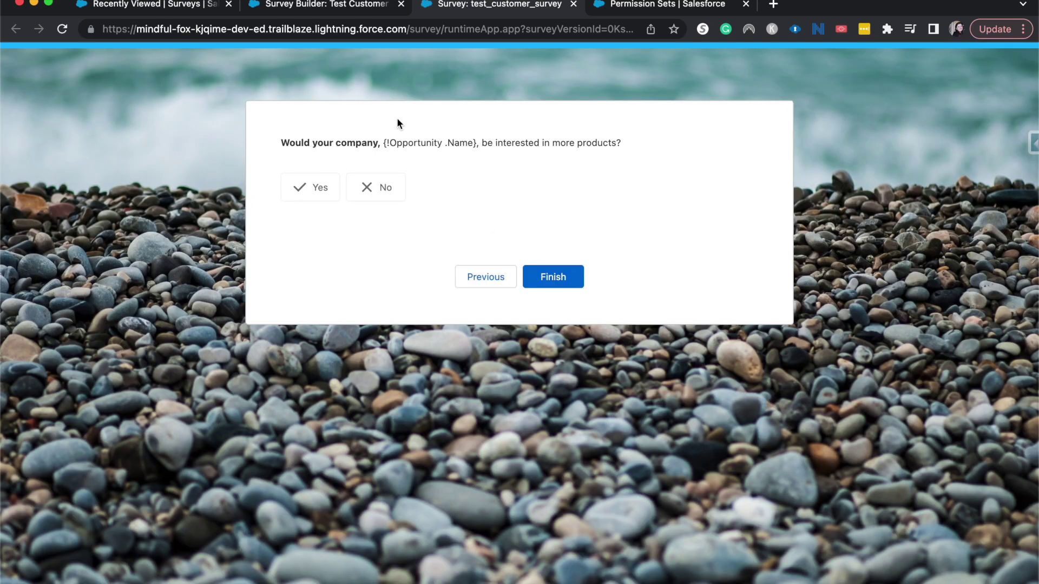
{"action": "left_click_drag", "start_coordinate": [427, 142], "coordinate": [454, 143]}
- Return to the Survey Builder's question page and show the Advanced Settings merge field variables
{"action": "left_click", "coordinate": [325, 4]}
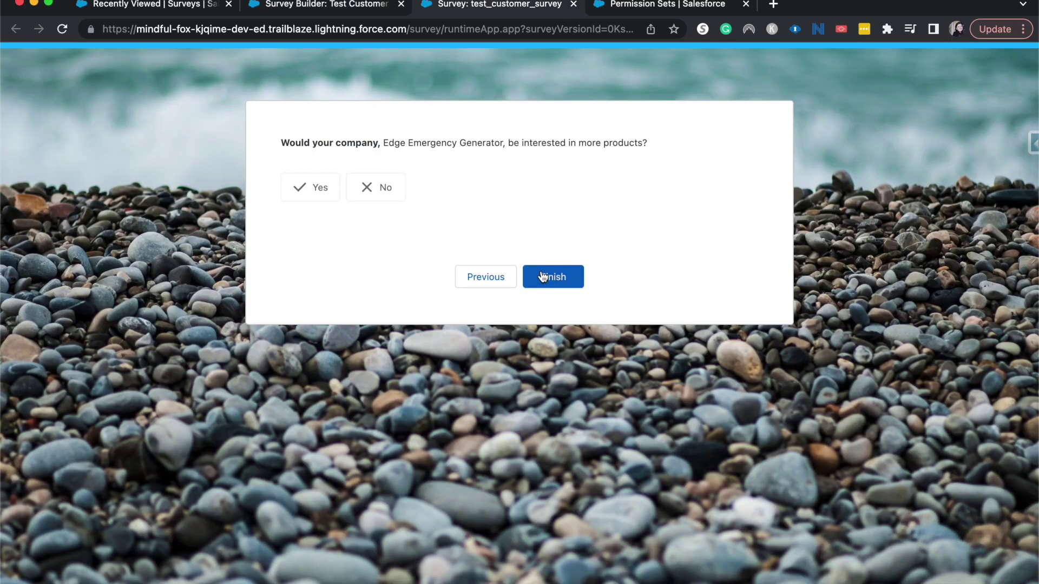
{"action": "key", "text": "ctrl+shift+Tab"}
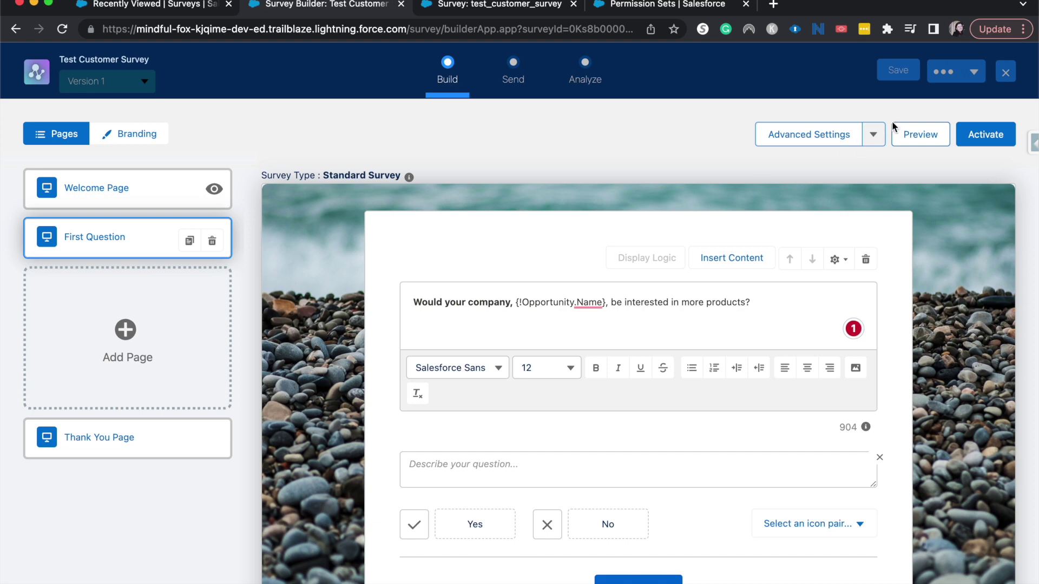
{"action": "left_click", "coordinate": [873, 134]}
{"action": "left_click", "coordinate": [831, 187]}
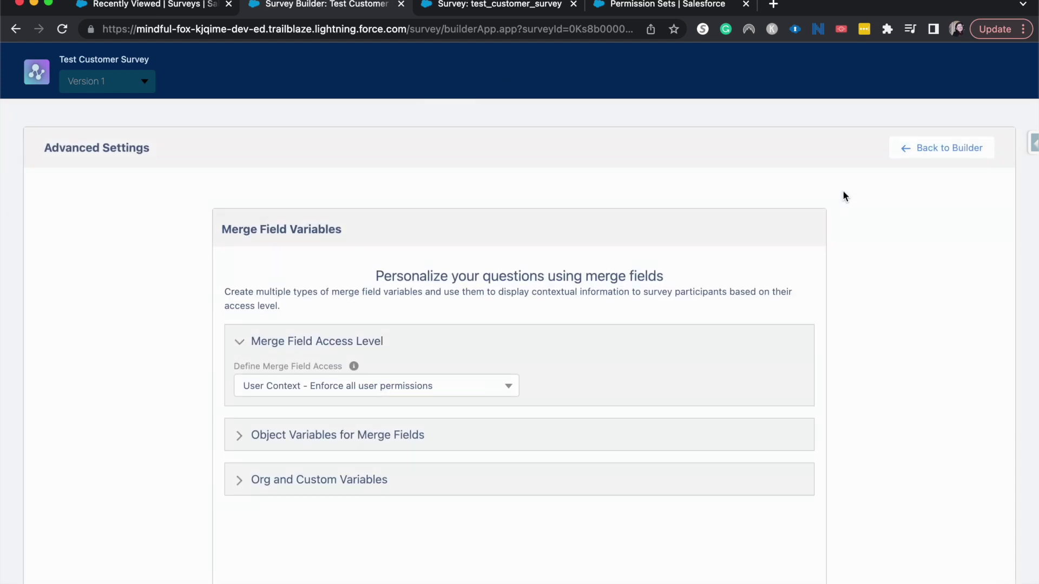
{"action": "left_click", "coordinate": [314, 433]}
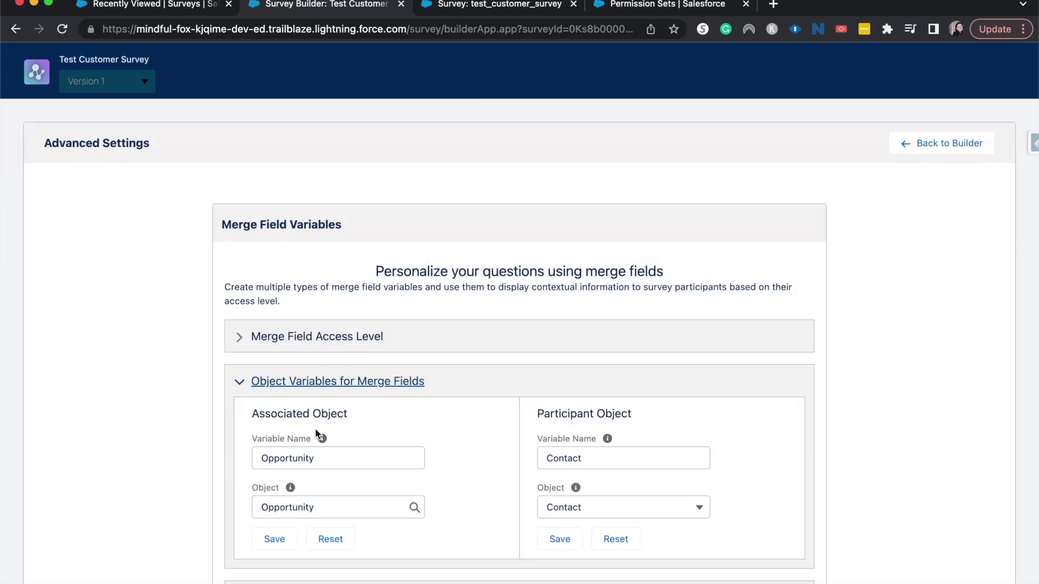
{"action": "left_click", "coordinate": [317, 457]}
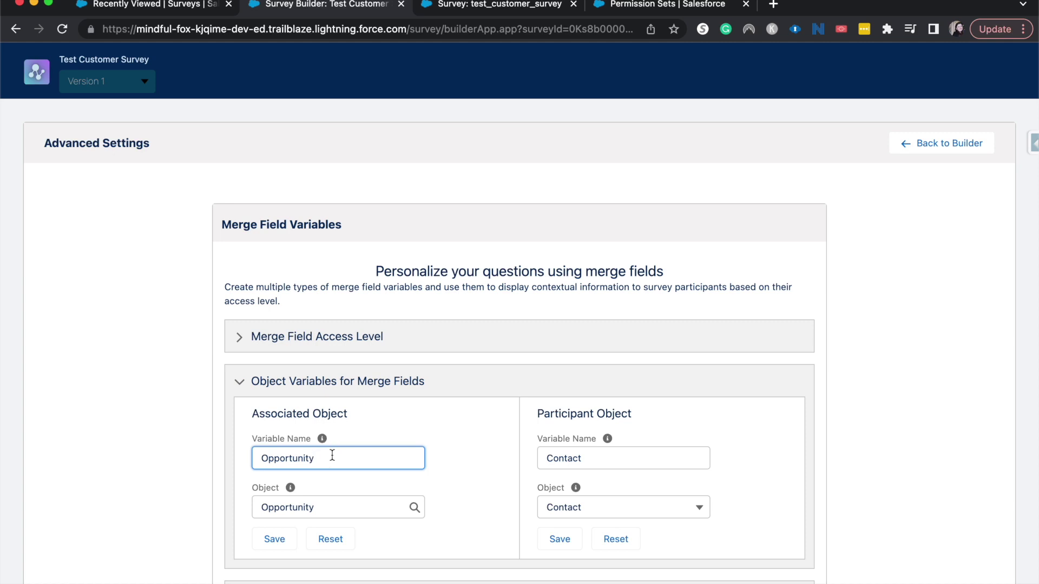
- Finish the running survey preview to reach the 'Thank you for your feedback!' page
{"action": "left_click", "coordinate": [939, 143]}
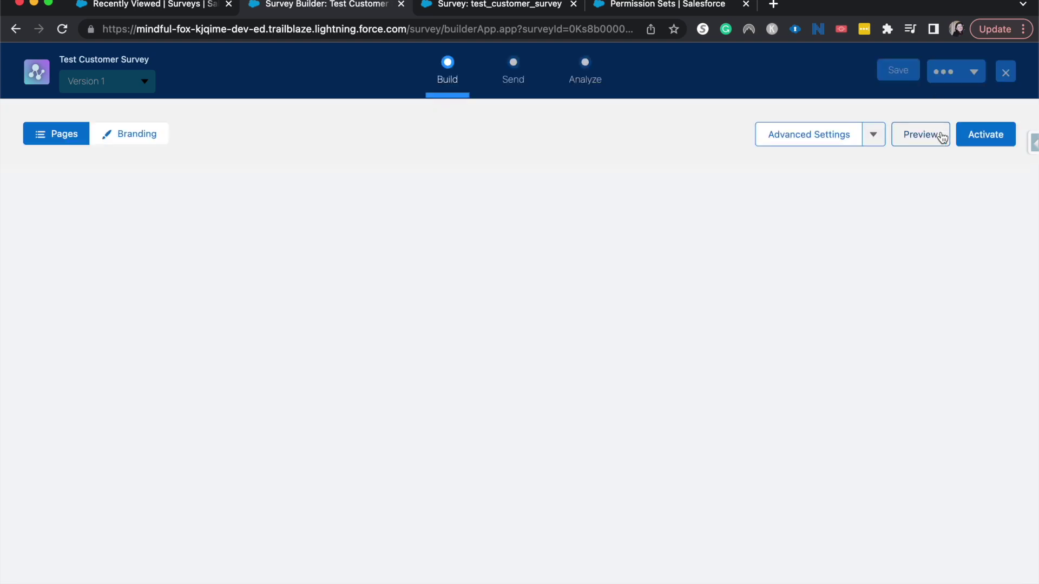
{"action": "left_click", "coordinate": [476, 6]}
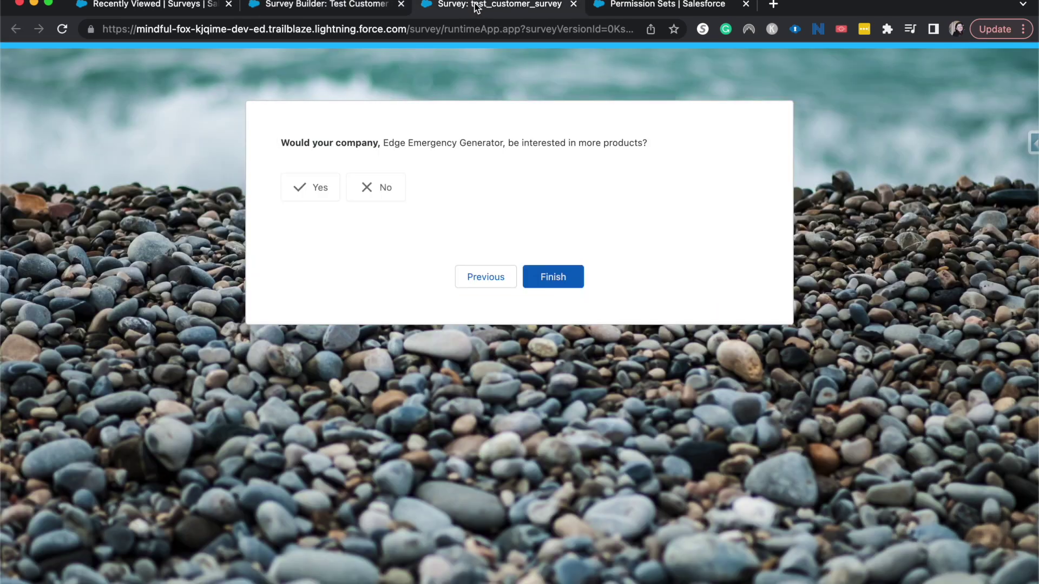
{"action": "left_click", "coordinate": [566, 282]}
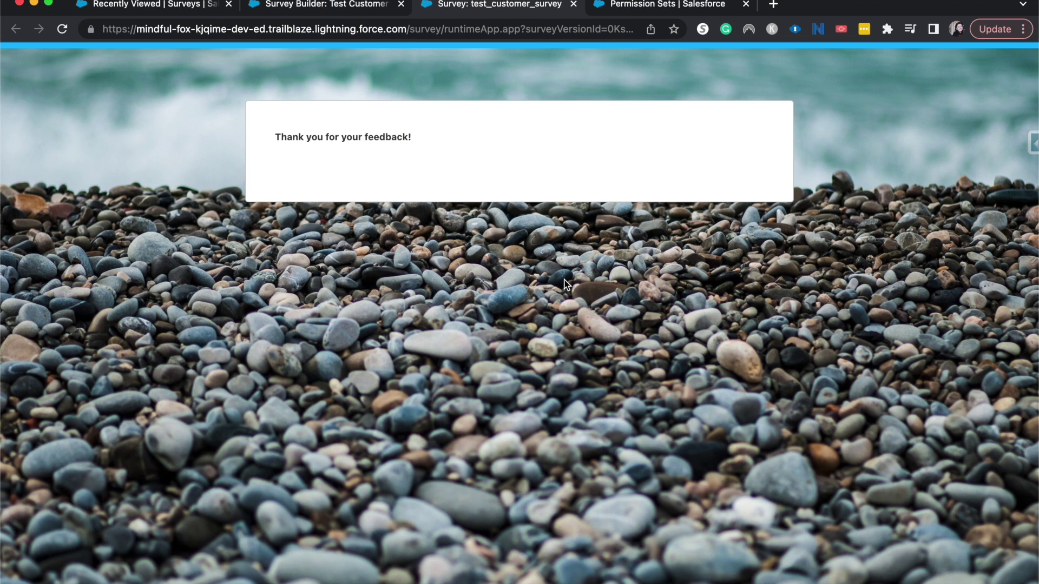